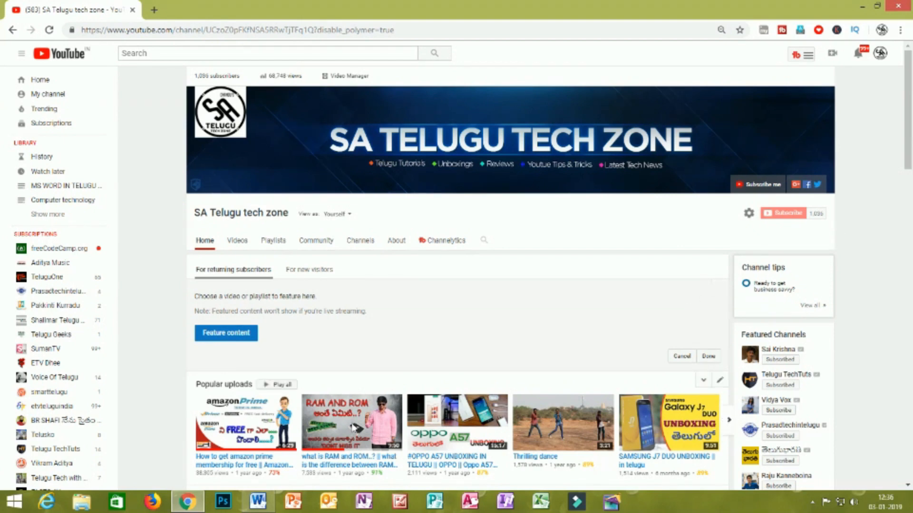
# - Switch to the blank Word document and generate sample paragraphs by entering =RAND() twice
pyautogui.click(257, 502)
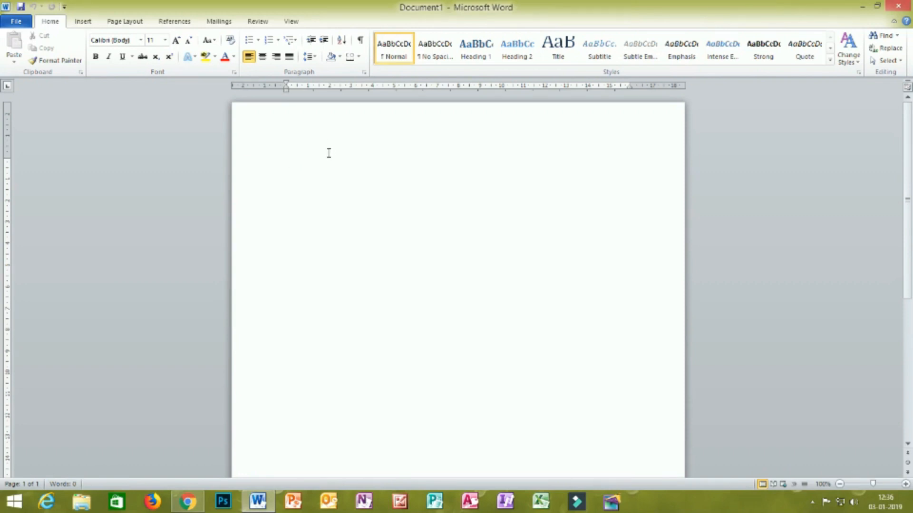
pyautogui.write('=RAND(')
pyautogui.press('Return')
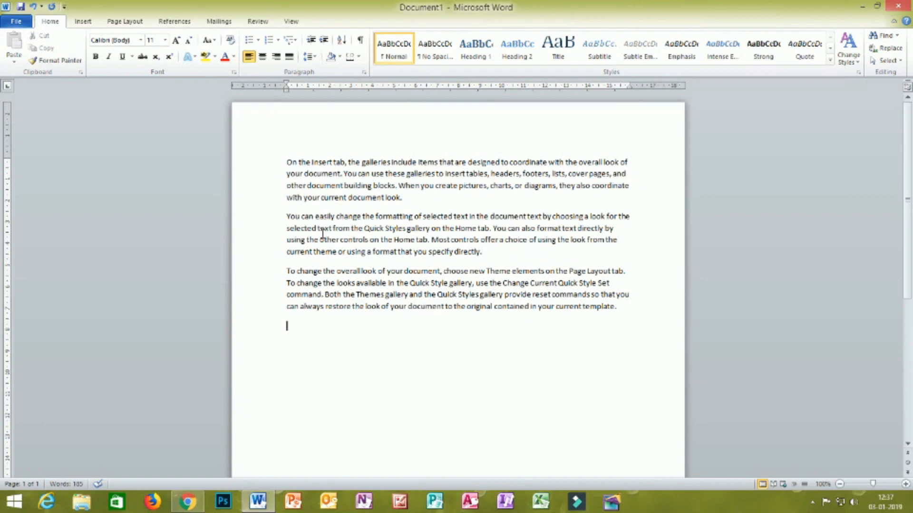
pyautogui.write('=RAND()')
pyautogui.press('Return')
# - Look over the generated sample paragraphs from beginning to end
pyautogui.scroll(1, 344, 204)
pyautogui.scroll(-3, 365, 257)
pyautogui.scroll(3, 364, 260)
pyautogui.scroll(-2, 364, 262)
pyautogui.scroll(2, 364, 262)
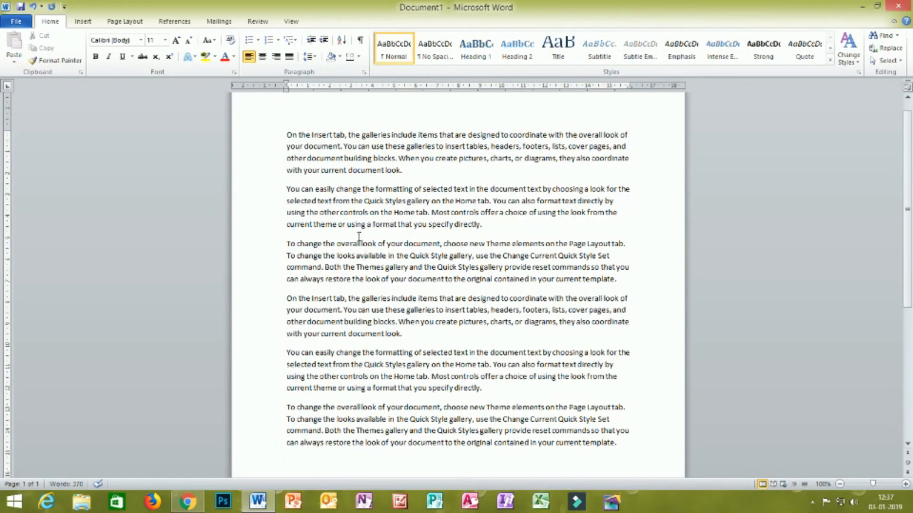
pyautogui.scroll(-9, 359, 236)
pyautogui.scroll(8, 393, 299)
pyautogui.scroll(2, 391, 300)
pyautogui.scroll(-2, 391, 301)
pyautogui.scroll(2, 391, 303)
pyautogui.scroll(-3, 479, 418)
pyautogui.scroll(1, 482, 401)
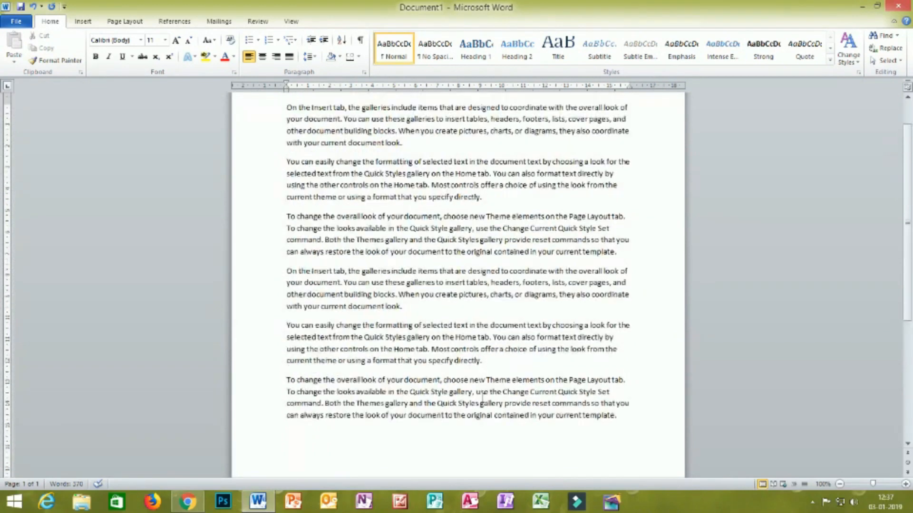
# - Set the font size of all six sample paragraphs to 14
pyautogui.moveTo(643, 412); pyautogui.dragTo(292, 107)
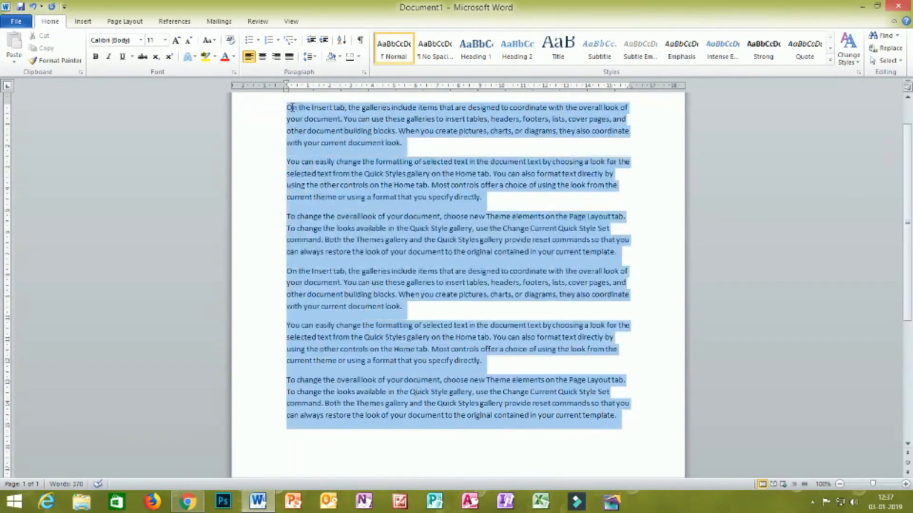
pyautogui.click(165, 40)
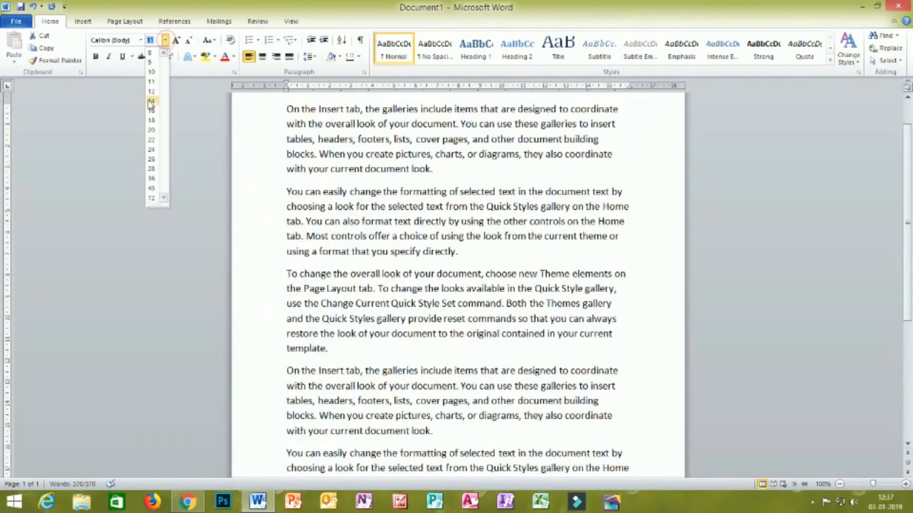
pyautogui.click(151, 102)
pyautogui.scroll(-7, 431, 213)
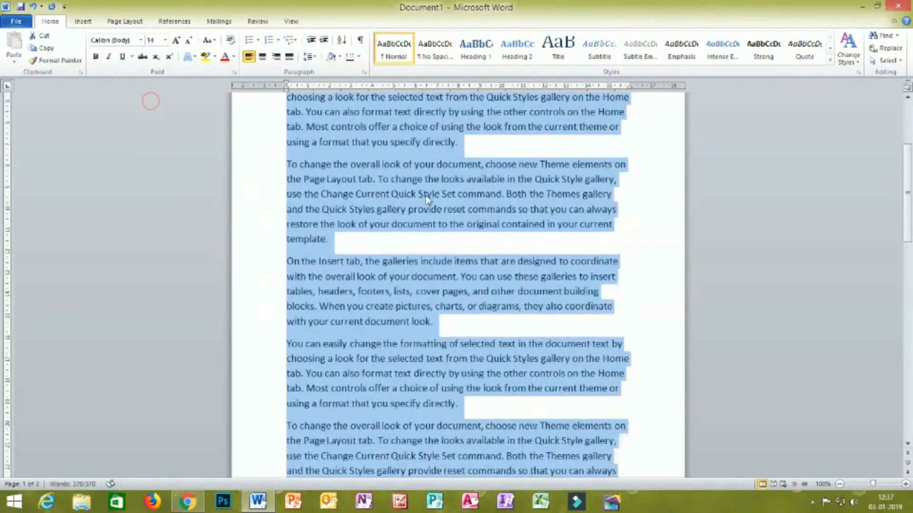
pyautogui.click(351, 334)
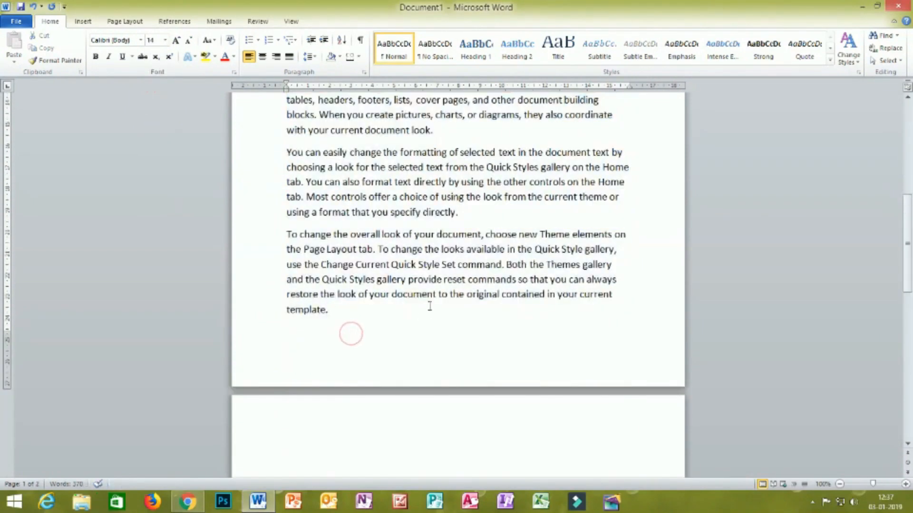
# - Look through the resized text from the first paragraph to the end of the last one
pyautogui.scroll(10, 451, 299)
pyautogui.scroll(1, 454, 297)
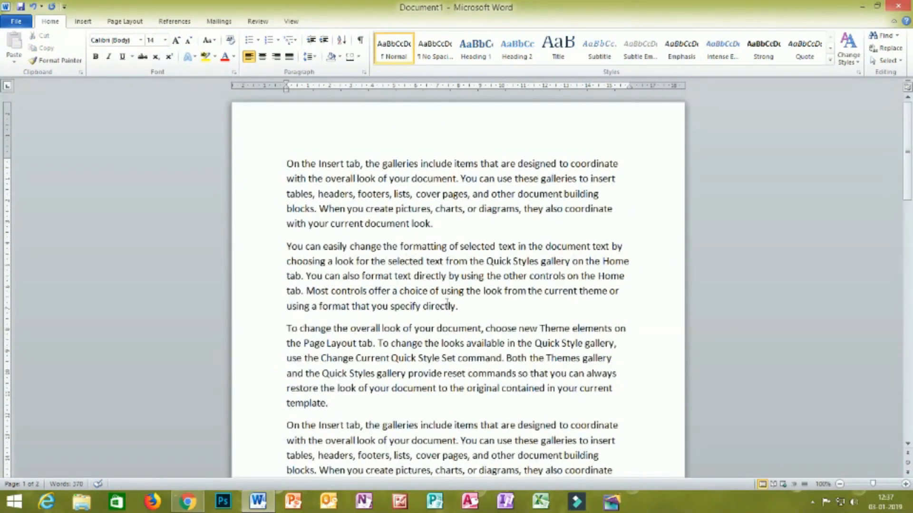
pyautogui.scroll(-2, 447, 302)
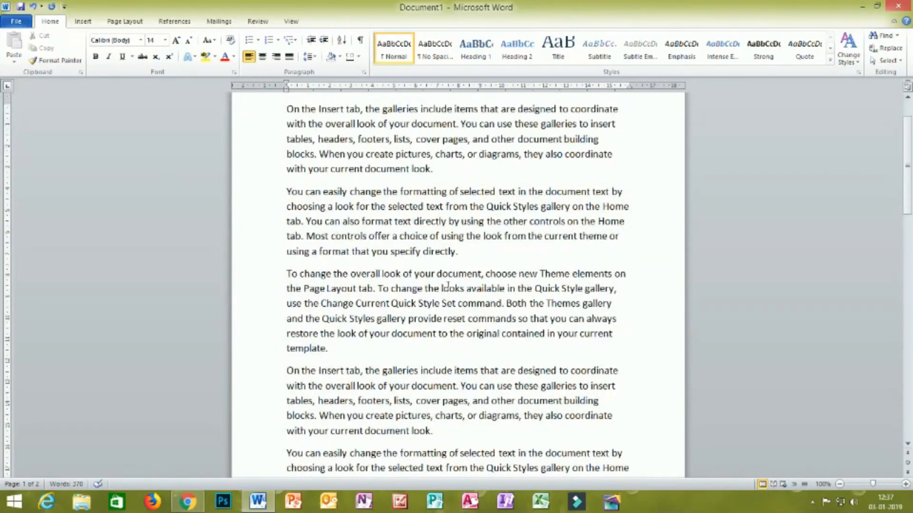
pyautogui.scroll(-2, 430, 200)
pyautogui.scroll(4, 418, 202)
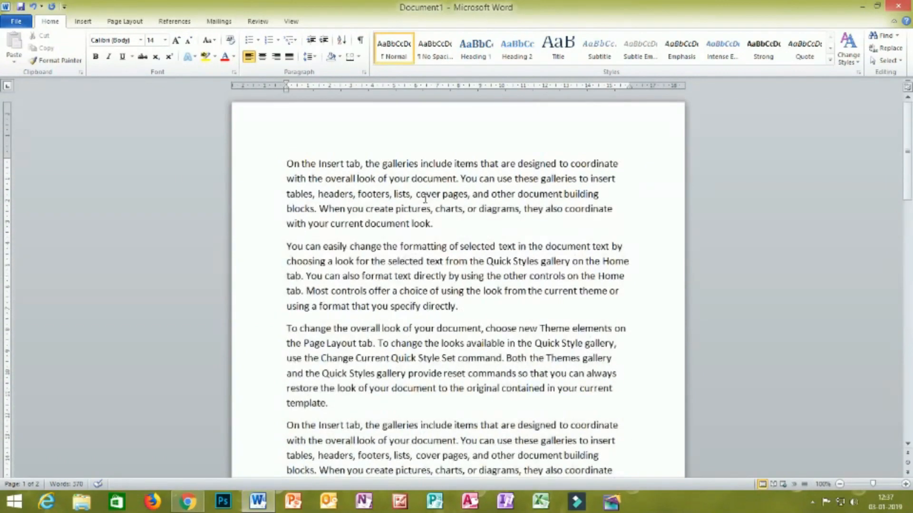
pyautogui.click(285, 162)
pyautogui.scroll(-8, 403, 212)
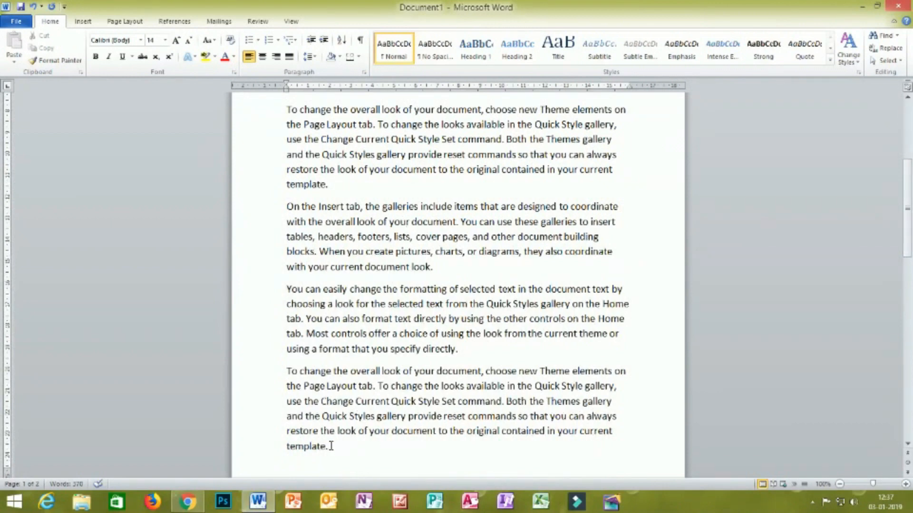
pyautogui.scroll(7, 374, 304)
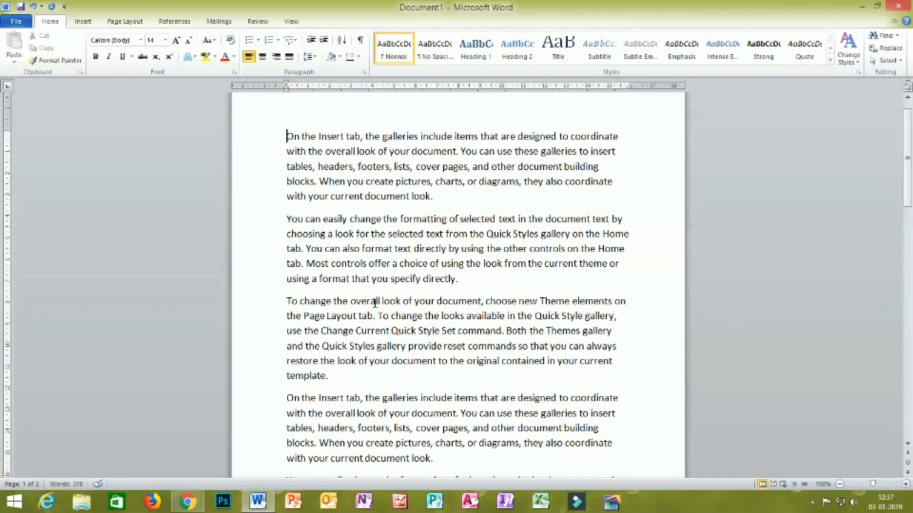
# - Select the text from the start of the first paragraph through the last paragraph and clear the selection
pyautogui.moveTo(286, 136); pyautogui.dragTo(474, 399)
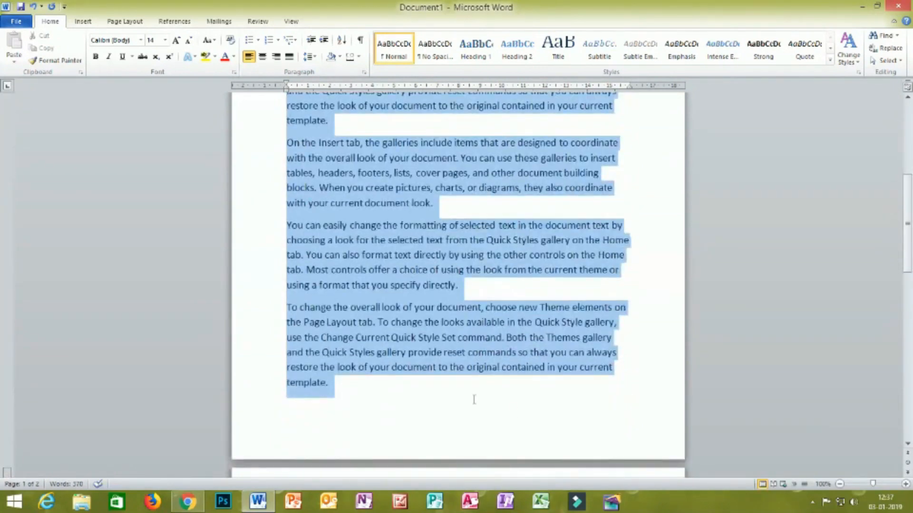
pyautogui.moveTo(340, 392); pyautogui.dragTo(332, 387)
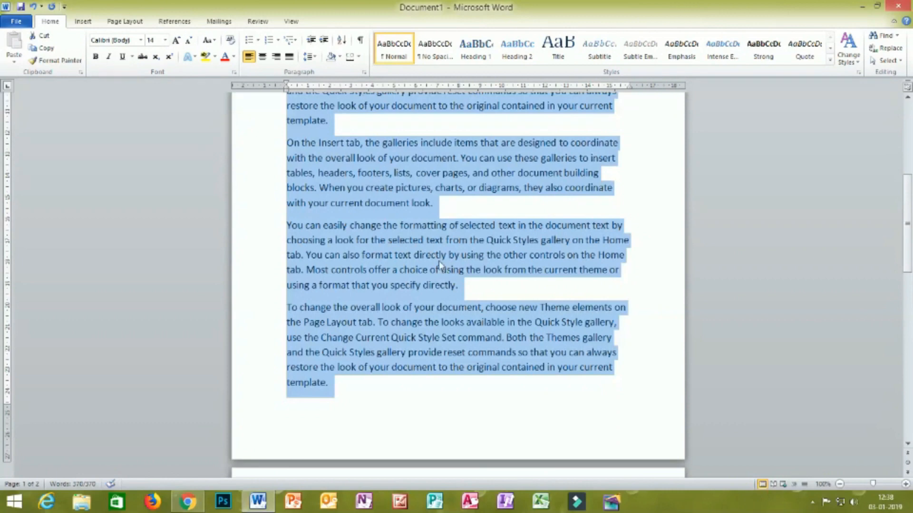
pyautogui.scroll(6, 438, 264)
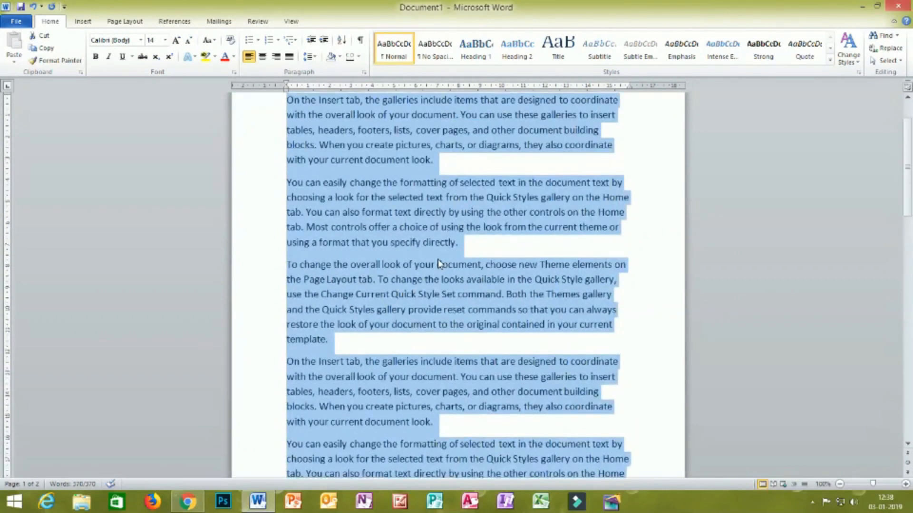
pyautogui.scroll(2, 438, 264)
pyautogui.click(634, 228)
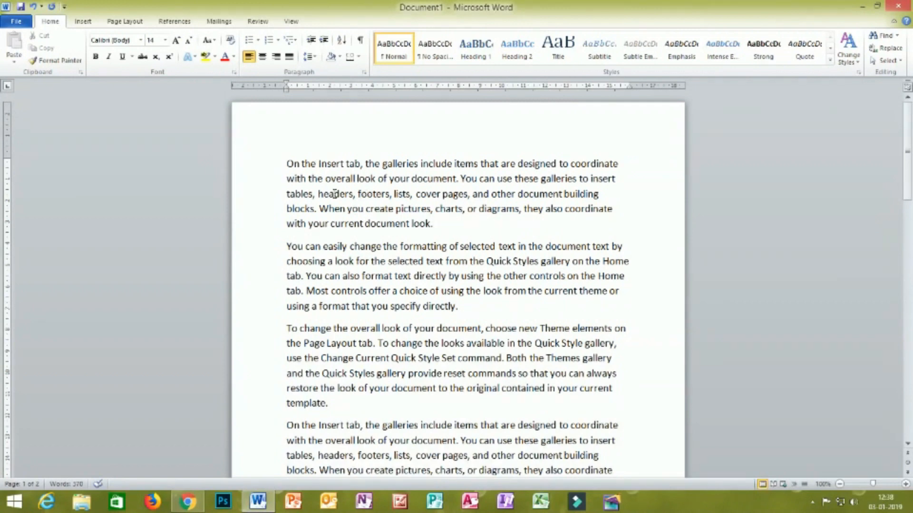
# - Format "headers, footers, lists" in the first paragraph as 18 pt, bold, underlined and red
pyautogui.moveTo(315, 194)
pyautogui.mouseDown()
pyautogui.moveTo(411, 200)
pyautogui.moveTo(318, 194)
pyautogui.mouseUp()
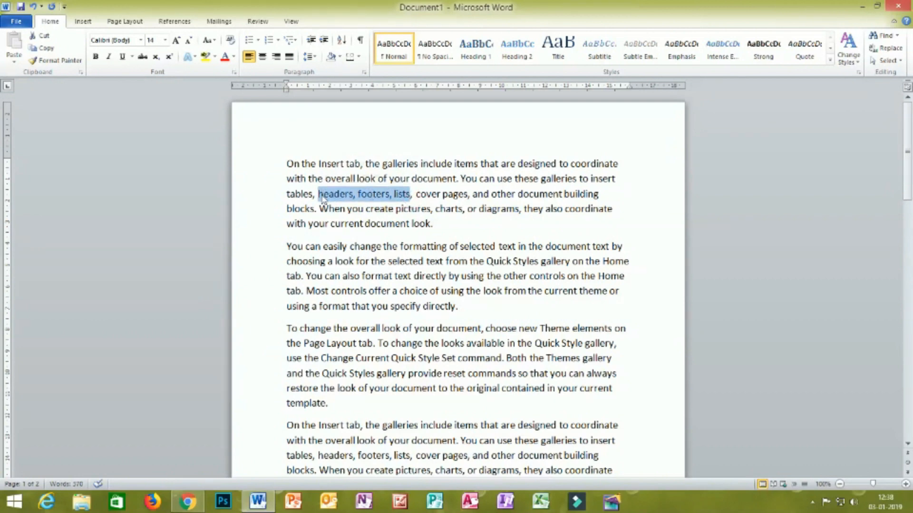
pyautogui.click(165, 41)
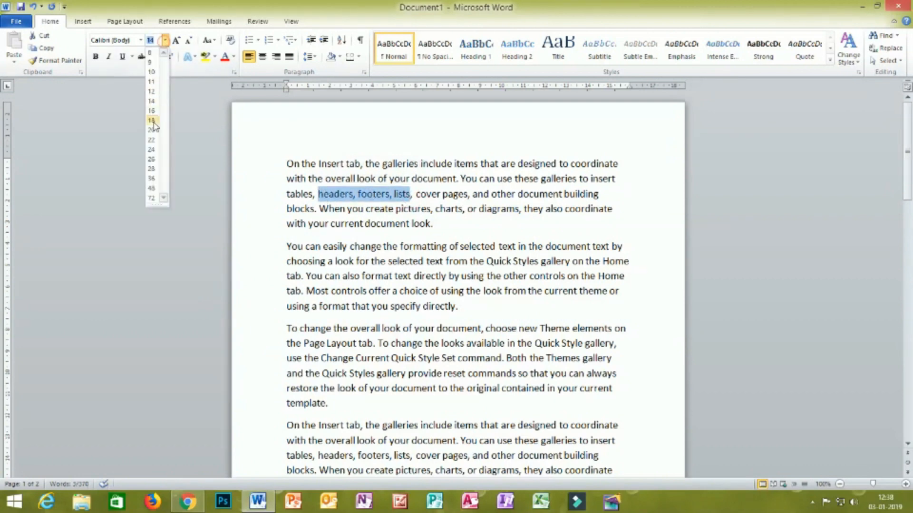
pyautogui.click(152, 121)
pyautogui.click(96, 56)
pyautogui.click(123, 59)
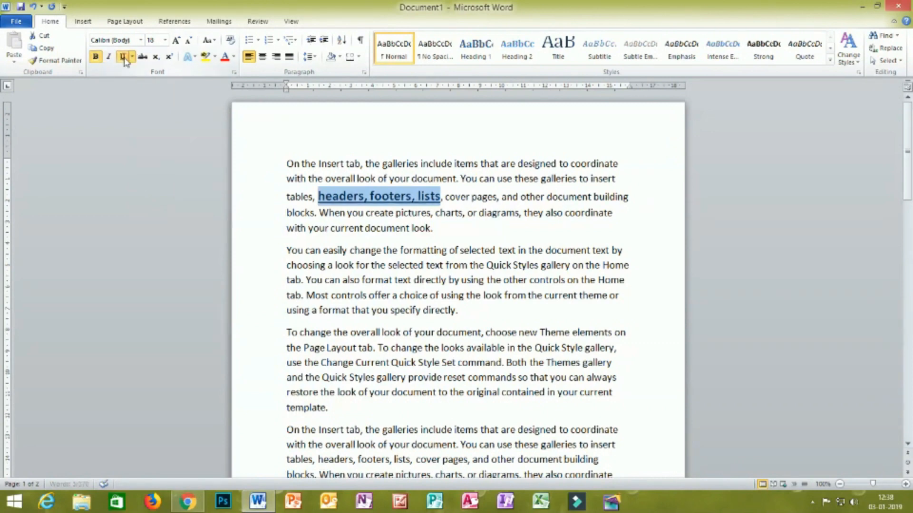
pyautogui.click(233, 57)
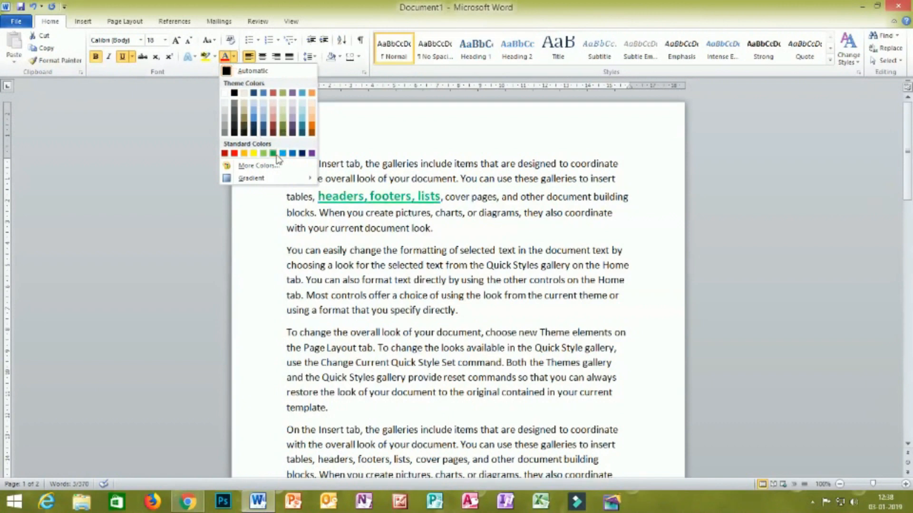
pyautogui.click(235, 154)
pyautogui.click(614, 240)
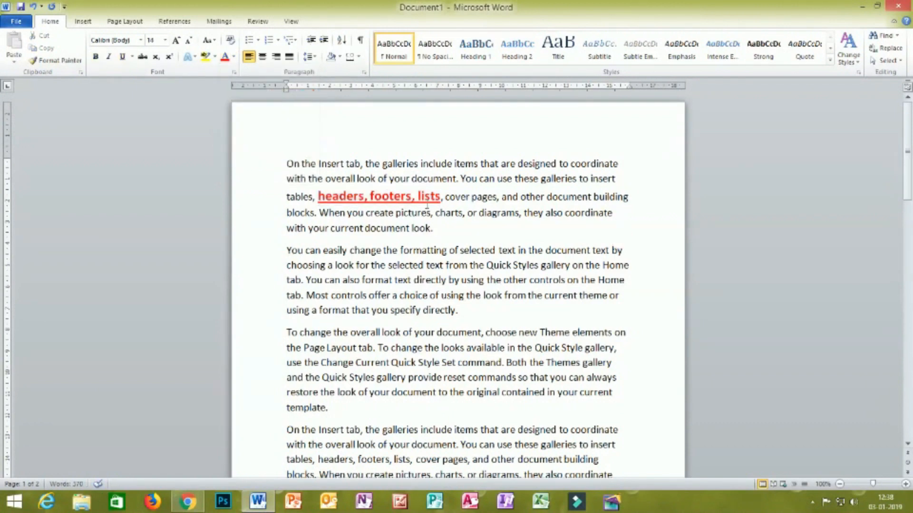
# - Format "Quick Styles gallery on the Home" in the second paragraph as 16 pt, bold, underlined and red
pyautogui.moveTo(630, 267); pyautogui.dragTo(486, 266)
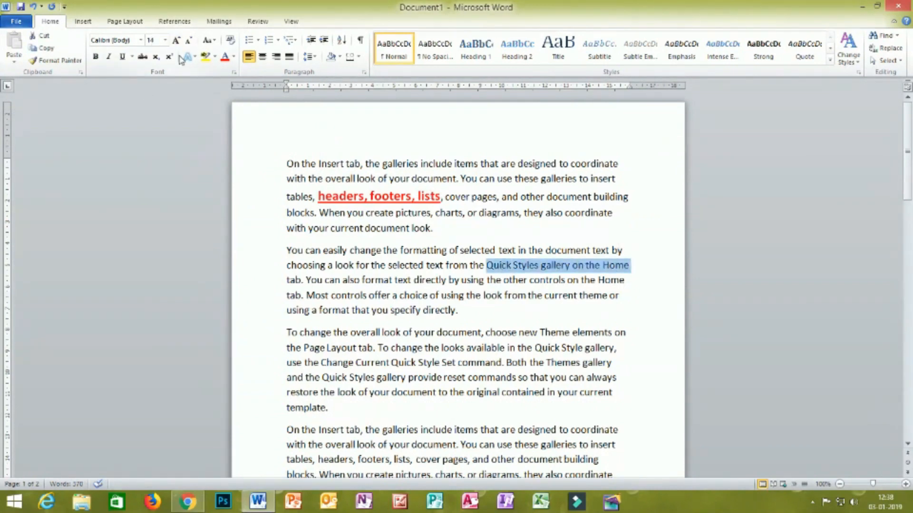
pyautogui.click(165, 41)
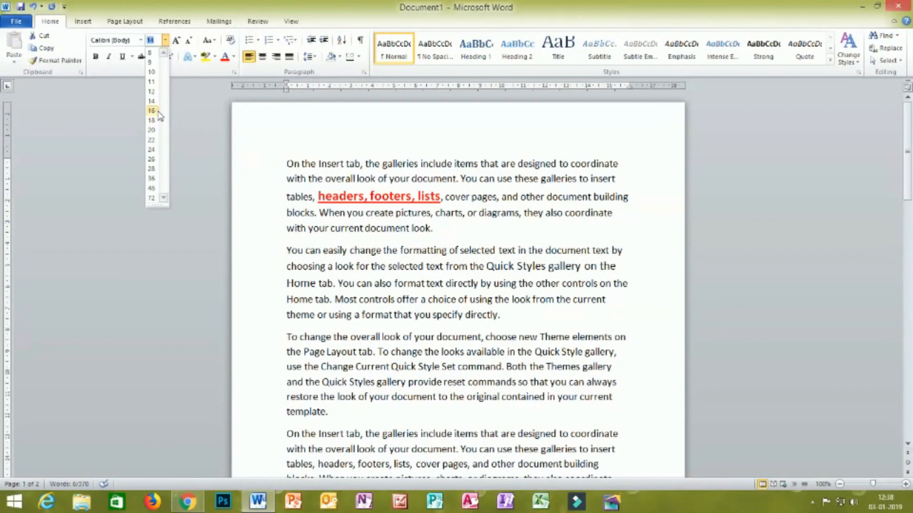
pyautogui.click(155, 110)
pyautogui.click(95, 57)
pyautogui.click(123, 58)
pyautogui.click(225, 57)
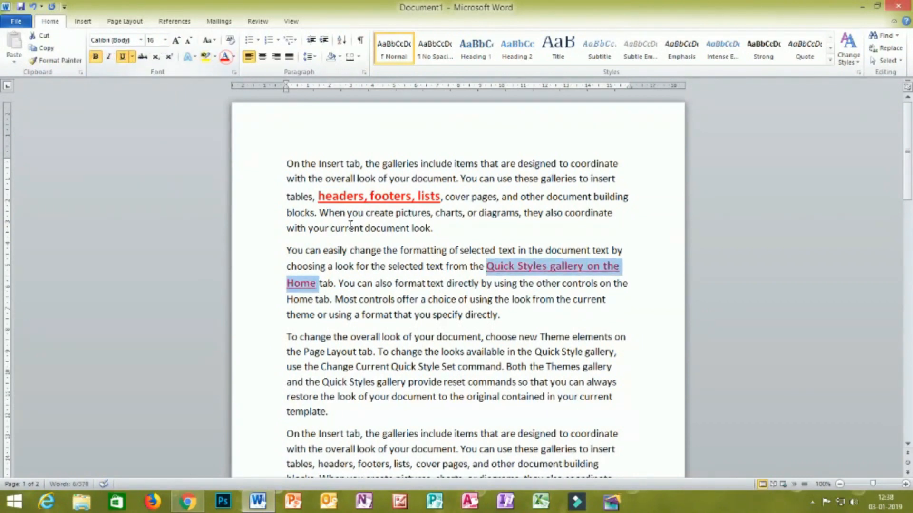
pyautogui.click(640, 295)
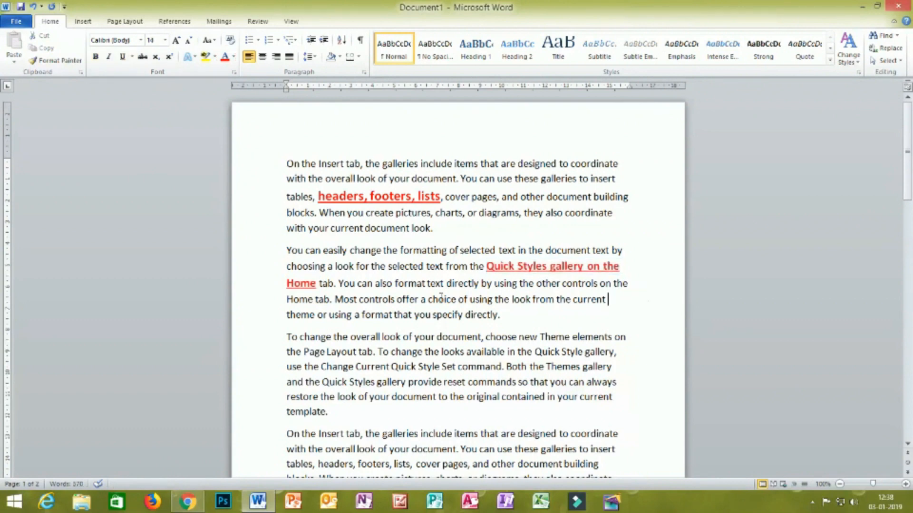
# - Set the font size of the red phrase "Quick Styles gallery on the Home" to 18, matching the first paragraph's red phrase
pyautogui.click(365, 196)
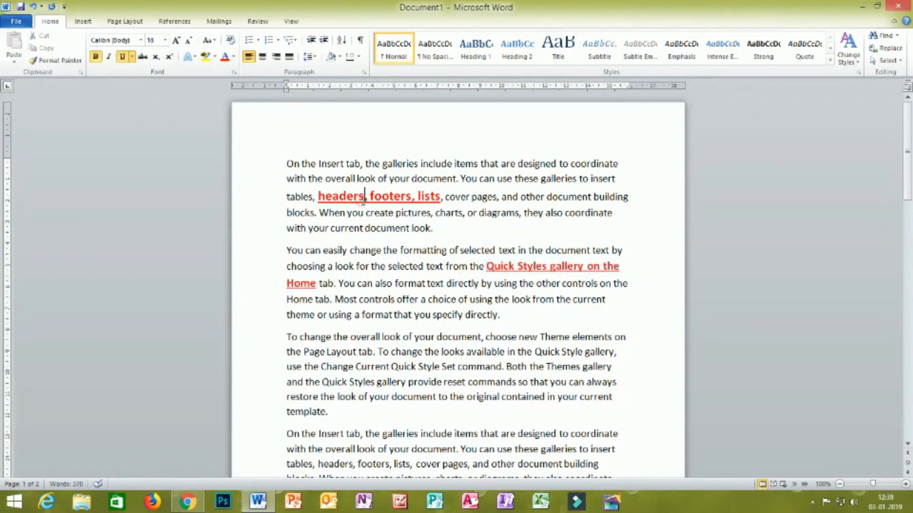
pyautogui.moveTo(621, 266); pyautogui.dragTo(486, 267)
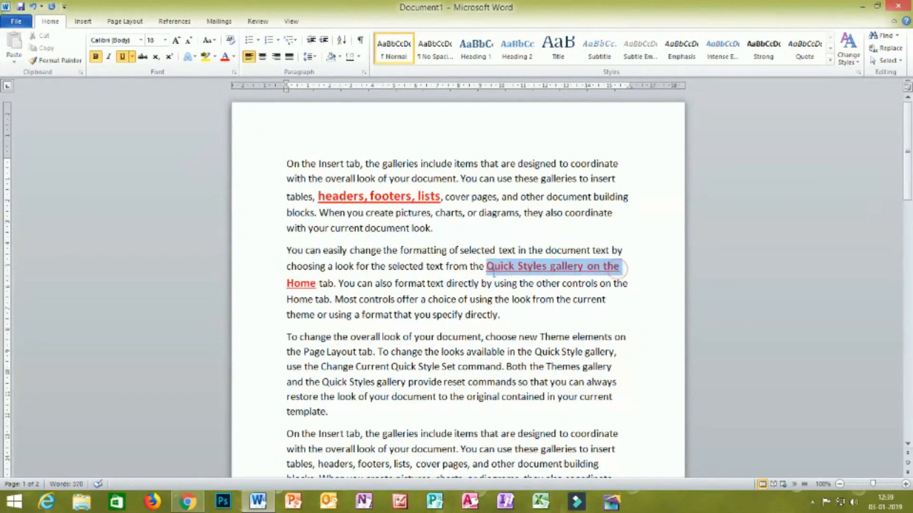
pyautogui.click(165, 40)
pyautogui.click(151, 119)
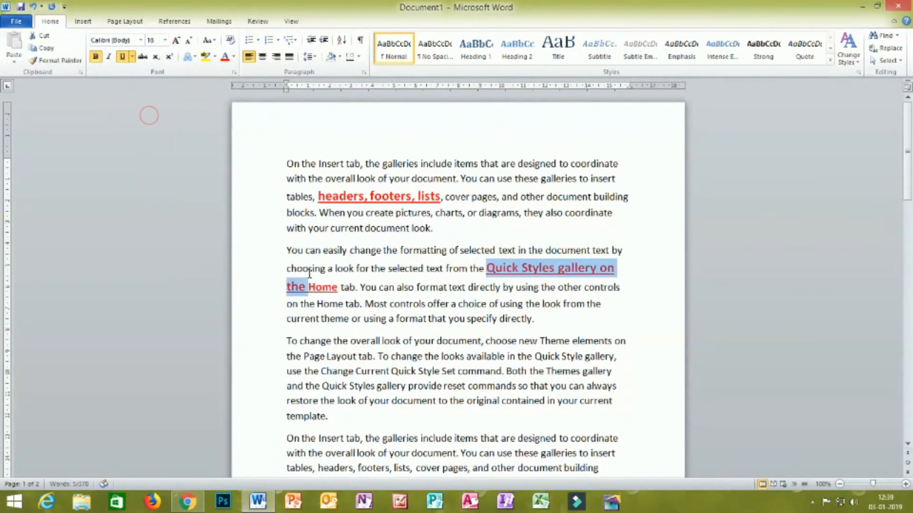
pyautogui.moveTo(337, 287); pyautogui.dragTo(308, 288)
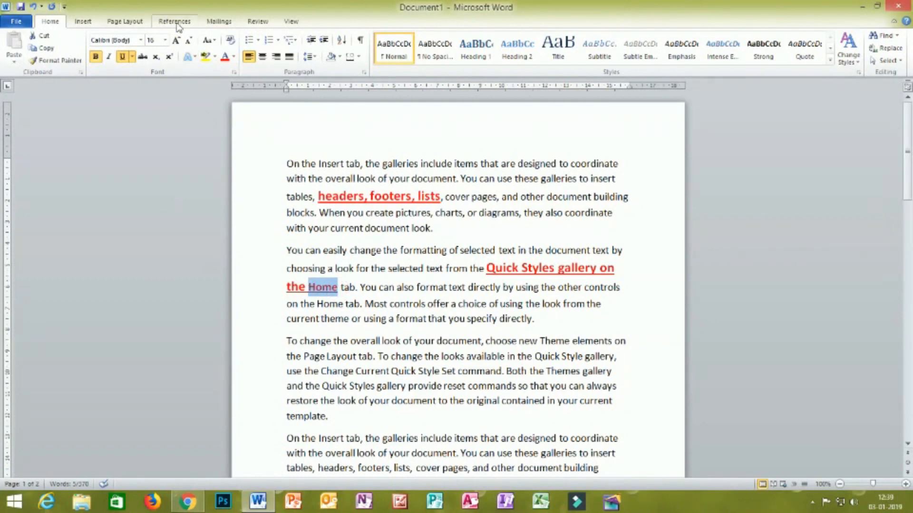
pyautogui.click(165, 40)
pyautogui.click(152, 120)
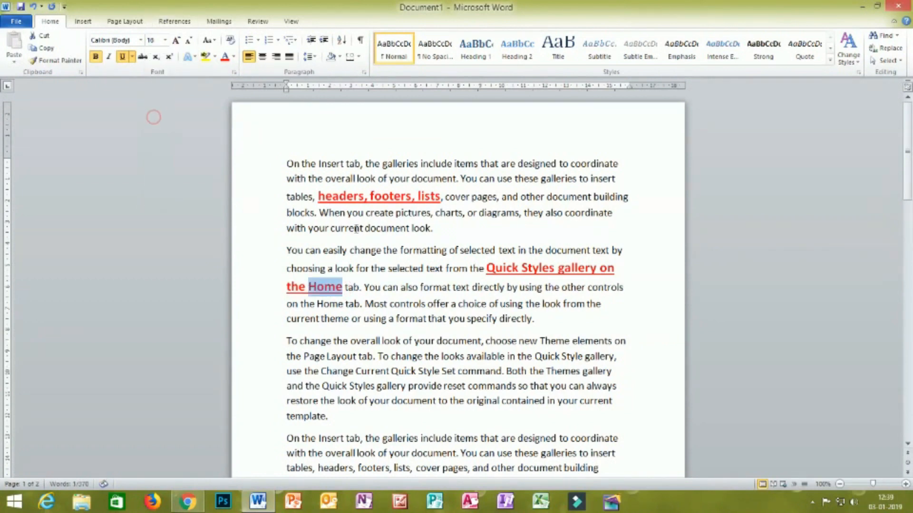
# - Format "Set command. Both the Themes gallery" in the third paragraph as 18 pt, red, bold and underlined
pyautogui.scroll(-1, 636, 284)
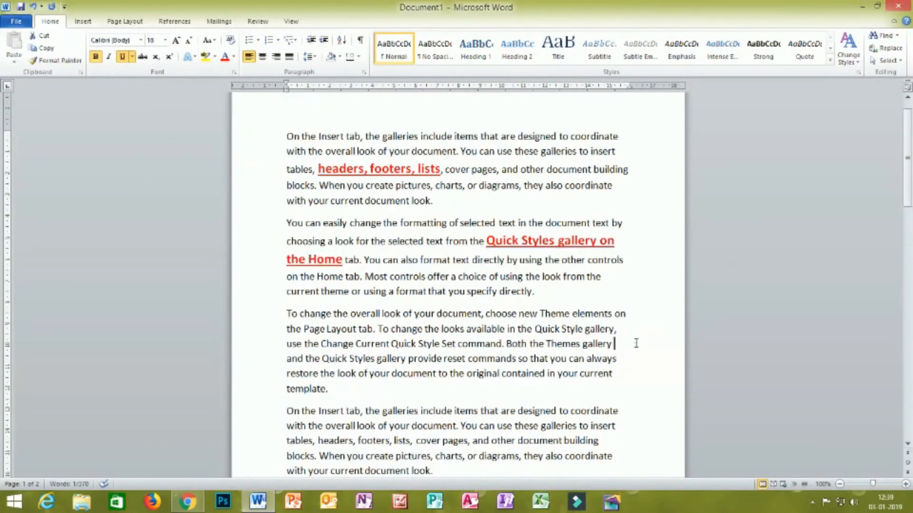
pyautogui.moveTo(614, 345); pyautogui.dragTo(442, 348)
pyautogui.click(165, 40)
pyautogui.click(151, 120)
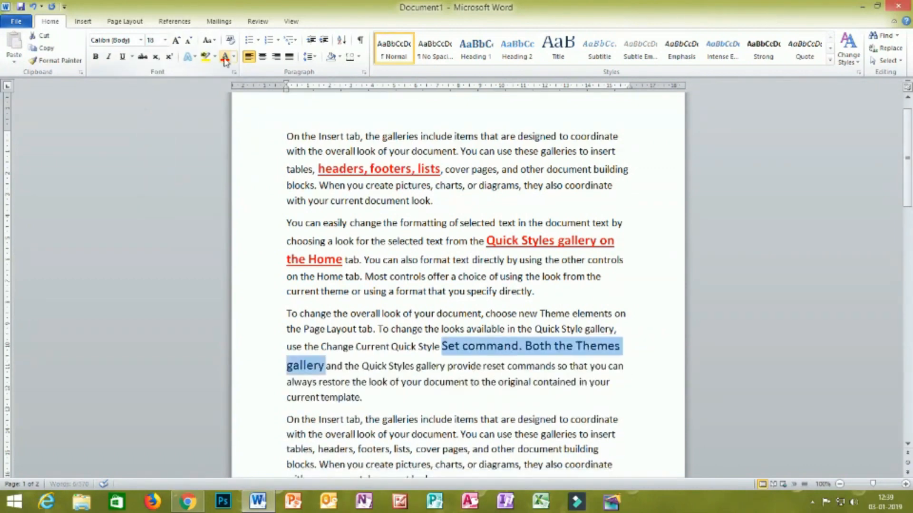
pyautogui.click(225, 57)
pyautogui.click(96, 56)
pyautogui.click(122, 57)
# - Format "To change the overall look" at the start of the third paragraph as red, bold, underlined and 18 pt
pyautogui.scroll(1, 295, 171)
pyautogui.moveTo(286, 341); pyautogui.dragTo(401, 340)
pyautogui.click(225, 57)
pyautogui.click(96, 56)
pyautogui.click(122, 57)
pyautogui.click(165, 40)
pyautogui.click(151, 121)
# - Format "You can easily change the formatting" at the start of the second paragraph as red, 18 pt, bold and underlined
pyautogui.moveTo(457, 252); pyautogui.dragTo(287, 251)
pyautogui.click(225, 57)
pyautogui.click(165, 40)
pyautogui.click(152, 121)
pyautogui.click(96, 57)
pyautogui.click(123, 57)
# - Format "with your current document look." at the end of the fourth paragraph as 20 pt, bold and dark blue
pyautogui.scroll(-3, 428, 285)
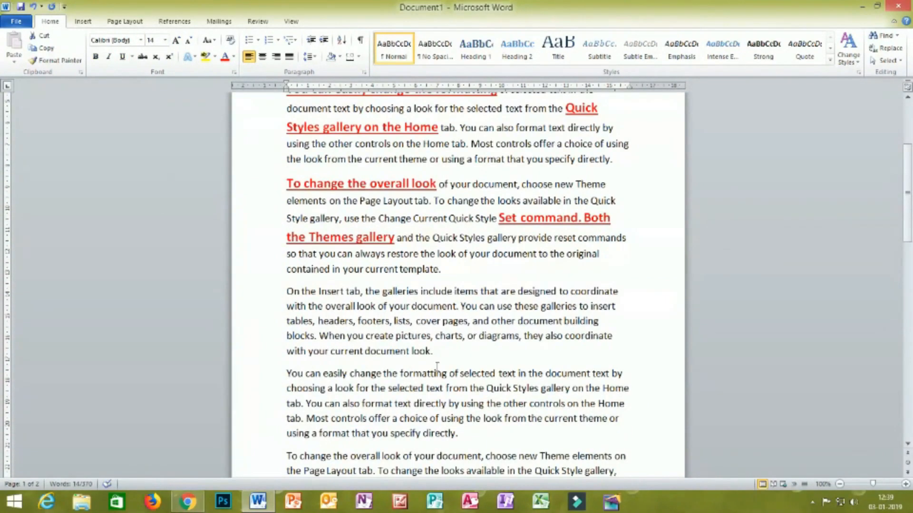
pyautogui.moveTo(432, 353); pyautogui.dragTo(287, 349)
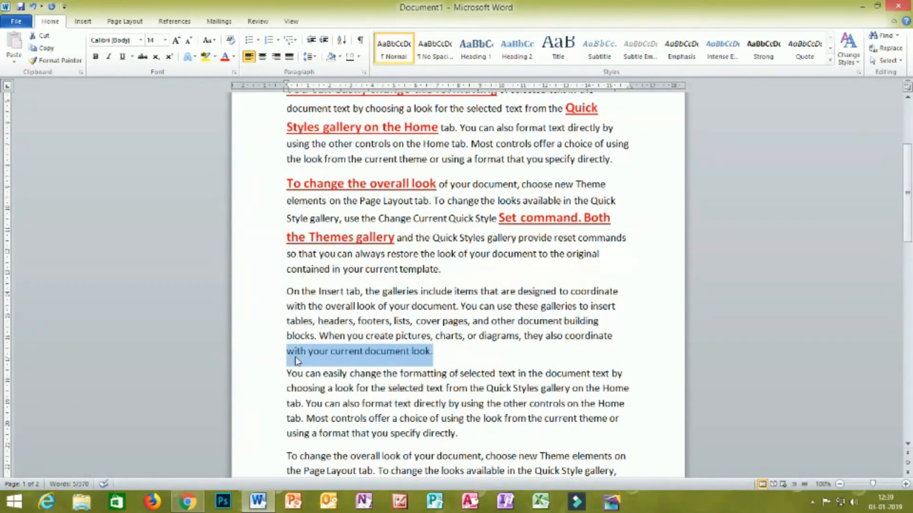
pyautogui.scroll(3, 367, 210)
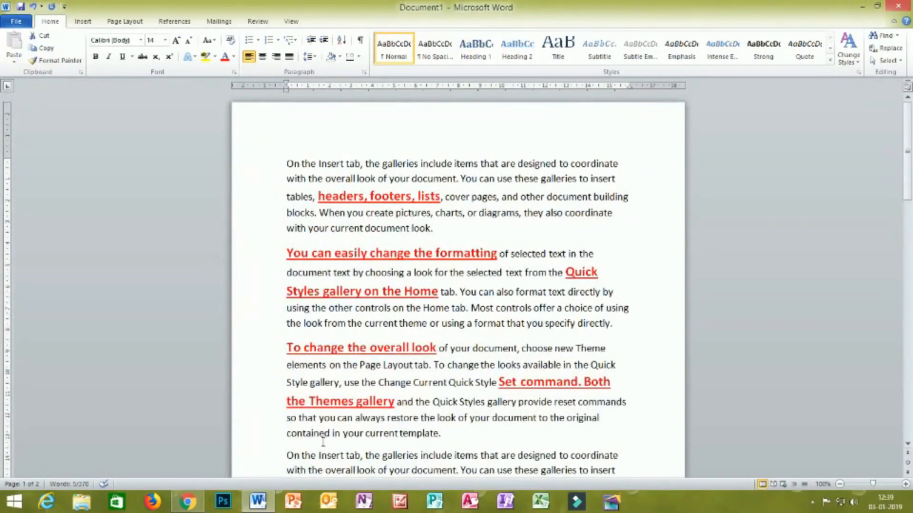
pyautogui.scroll(-4, 449, 267)
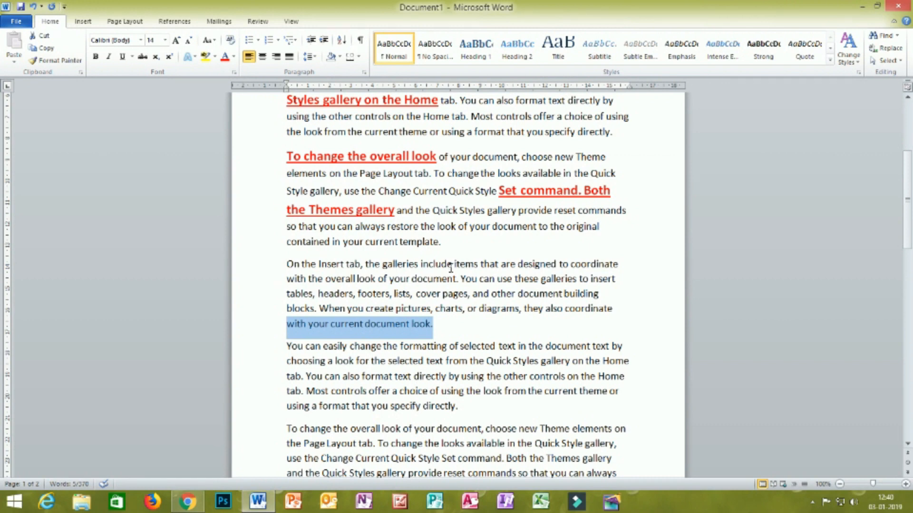
pyautogui.click(165, 40)
pyautogui.click(155, 132)
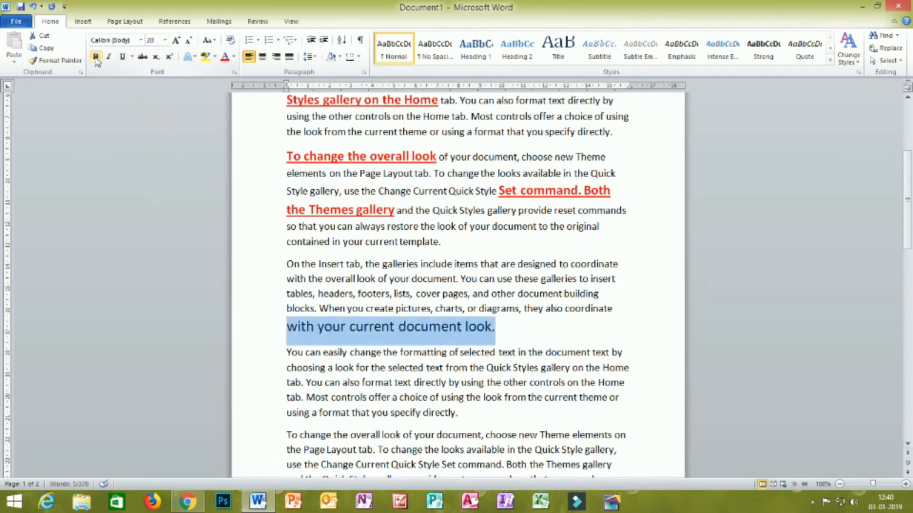
pyautogui.click(95, 56)
pyautogui.click(234, 57)
pyautogui.click(293, 153)
# - Format "controls on the Home" in the fifth paragraph as bold, 20 pt and dark blue
pyautogui.scroll(-2, 448, 266)
pyautogui.moveTo(530, 300); pyautogui.dragTo(627, 301)
pyautogui.click(95, 57)
pyautogui.click(152, 125)
# - Format "change the looks available in the Quick Style gallery," in the last paragraph as 20 pt, bold and dark blue
pyautogui.moveTo(389, 377); pyautogui.dragTo(616, 377)
pyautogui.click(164, 40)
pyautogui.click(151, 130)
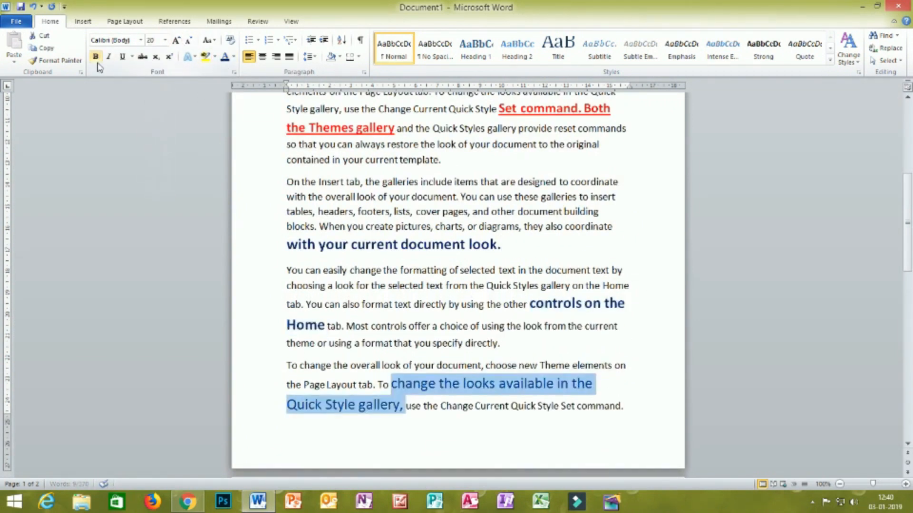
pyautogui.hotkey('ctrl', 'b')
pyautogui.click(426, 405)
# - Format "format that you specify directly" at the end of the fifth paragraph as bold, 20 pt and dark blue
pyautogui.moveTo(362, 343); pyautogui.dragTo(503, 343)
pyautogui.hotkey('ctrl', 'b')
pyautogui.click(165, 40)
pyautogui.click(152, 128)
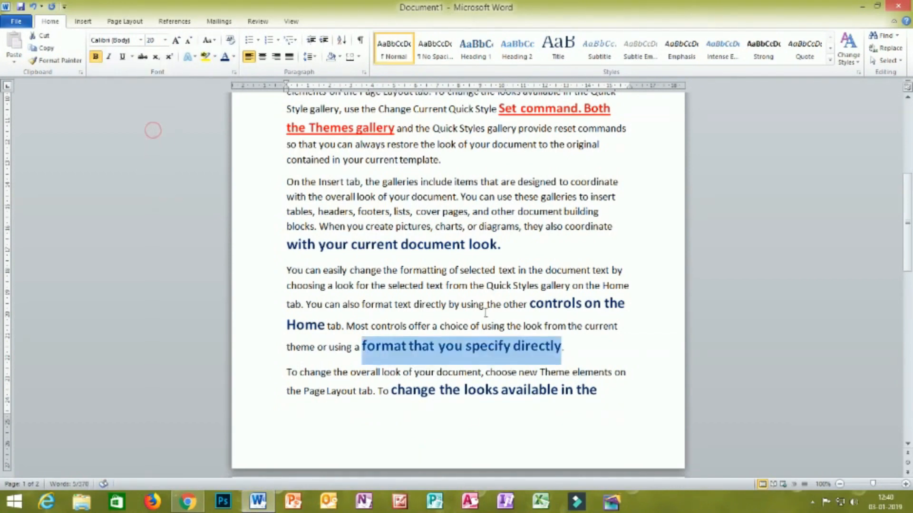
# - Review the red and dark blue phrases with both pages shown side by side at 80% zoom
pyautogui.click(629, 275)
pyautogui.scroll(5, 629, 274)
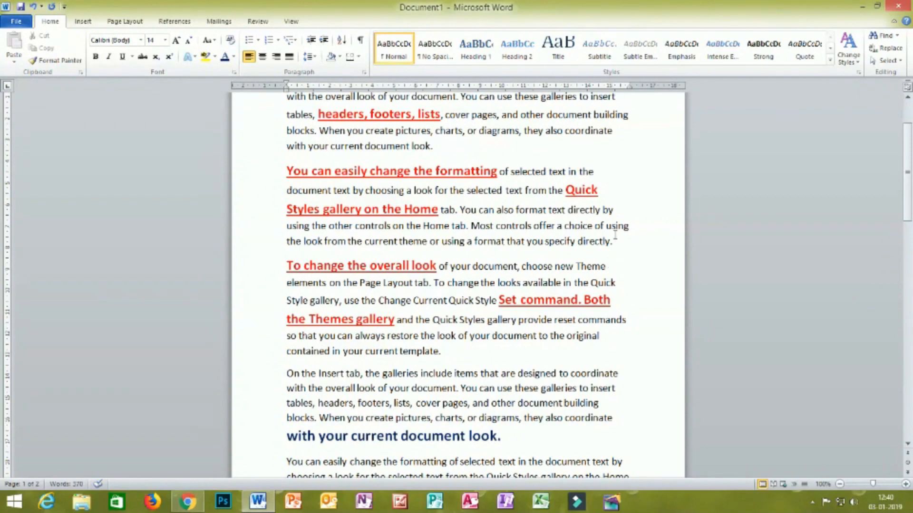
pyautogui.scroll(2, 615, 235)
pyautogui.scroll(-2, 613, 231)
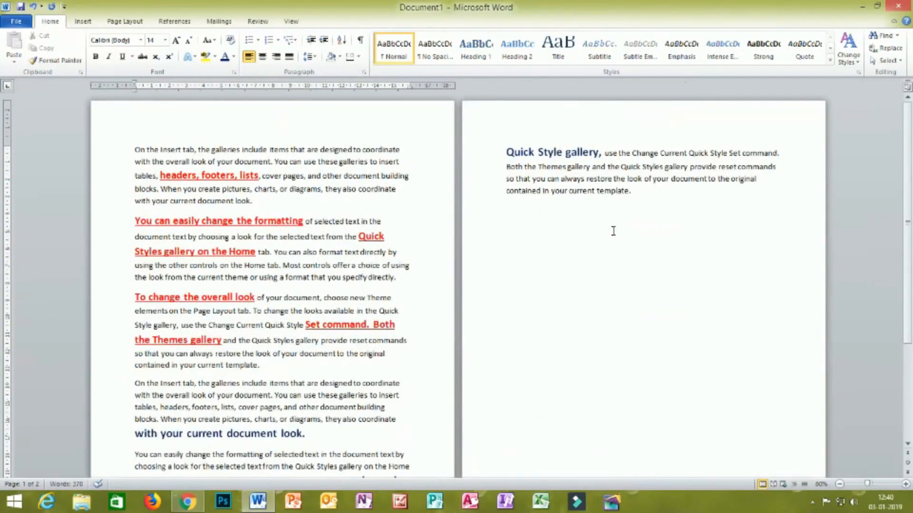
pyautogui.scroll(-4, 613, 231)
pyautogui.scroll(3, 614, 231)
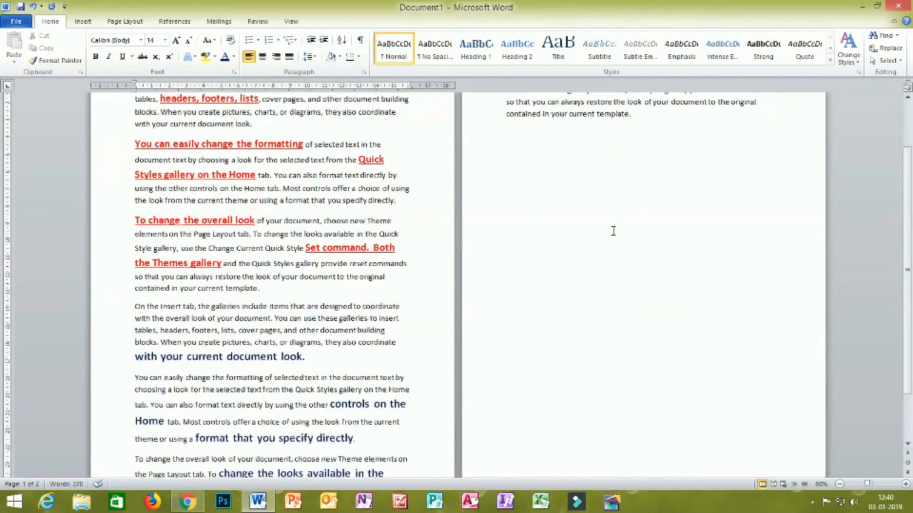
pyautogui.scroll(-3, 613, 231)
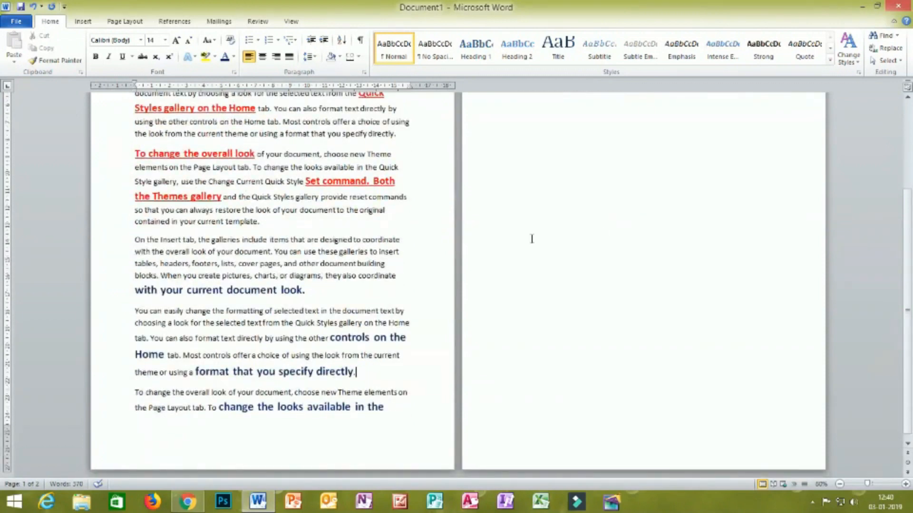
pyautogui.scroll(2, 512, 238)
pyautogui.scroll(2, 513, 238)
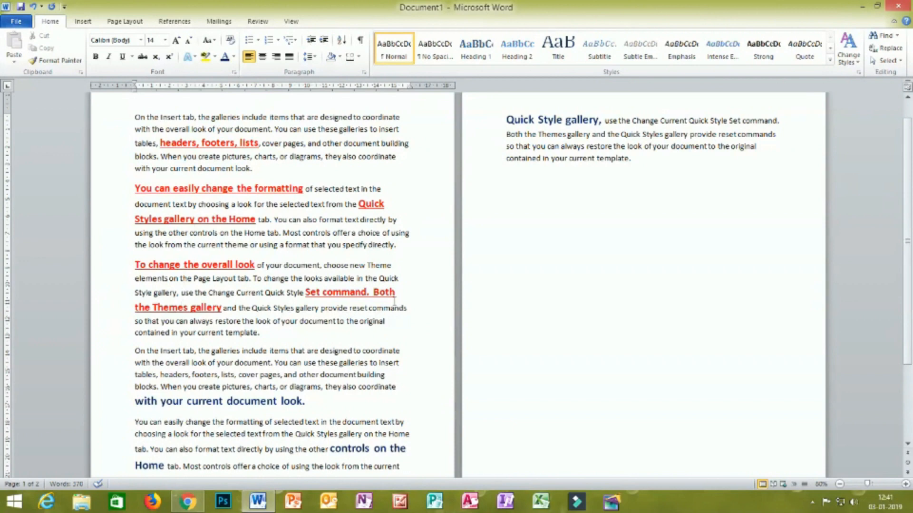
pyautogui.scroll(-3, 394, 302)
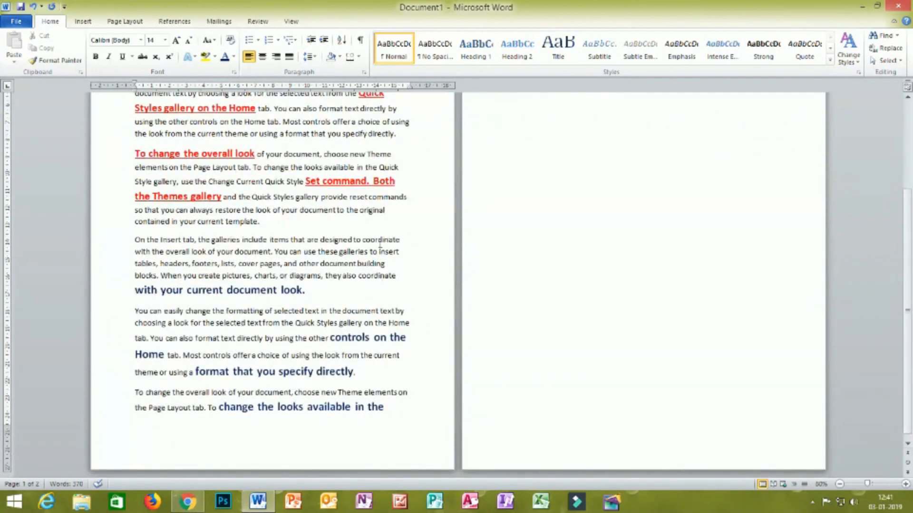
pyautogui.scroll(3, 379, 233)
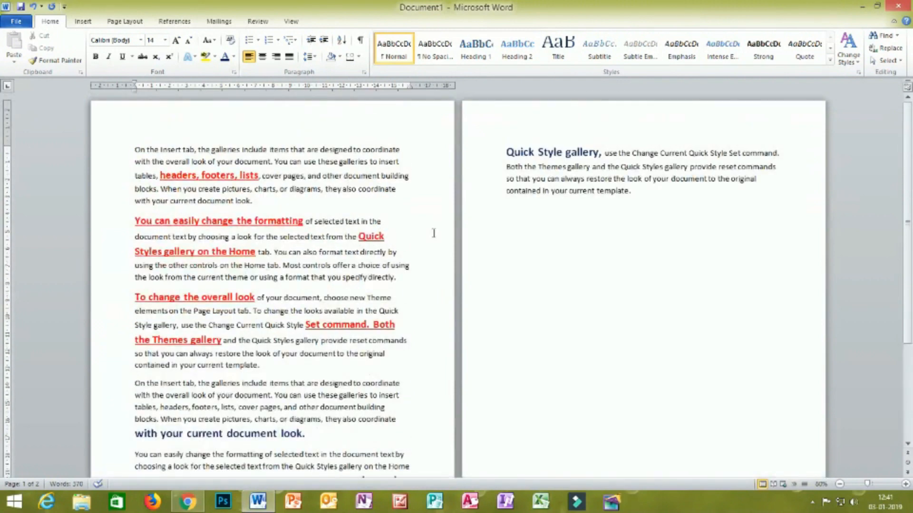
# - Select all text formatted like the red phrase "Set command. Both" in the third paragraph
pyautogui.moveTo(402, 328); pyautogui.dragTo(305, 328)
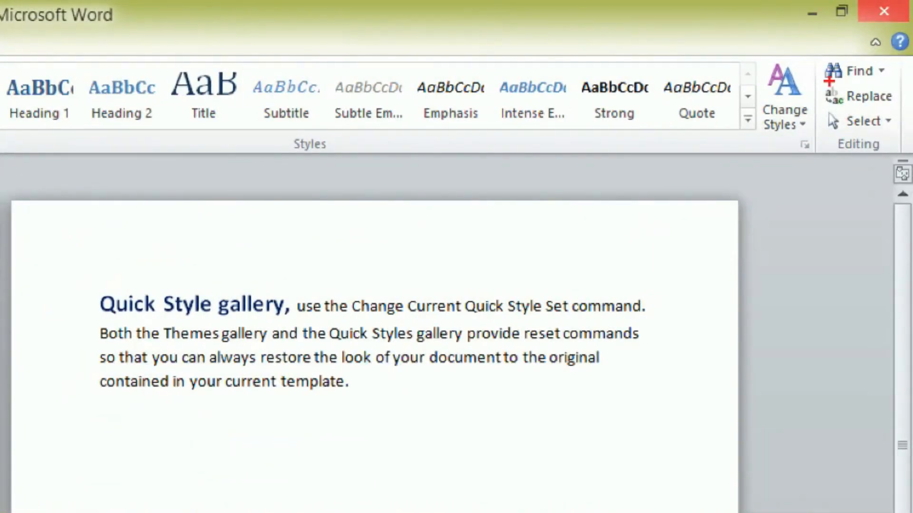
pyautogui.moveTo(845, 86)
pyautogui.mouseDown()
pyautogui.moveTo(890, 60)
pyautogui.moveTo(815, 55)
pyautogui.moveTo(812, 91)
pyautogui.moveTo(909, 95)
pyautogui.moveTo(833, 89)
pyautogui.moveTo(810, 101)
pyautogui.mouseUp()
pyautogui.moveTo(838, 128)
pyautogui.mouseDown()
pyautogui.moveTo(892, 126)
pyautogui.moveTo(829, 109)
pyautogui.moveTo(840, 135)
pyautogui.mouseUp()
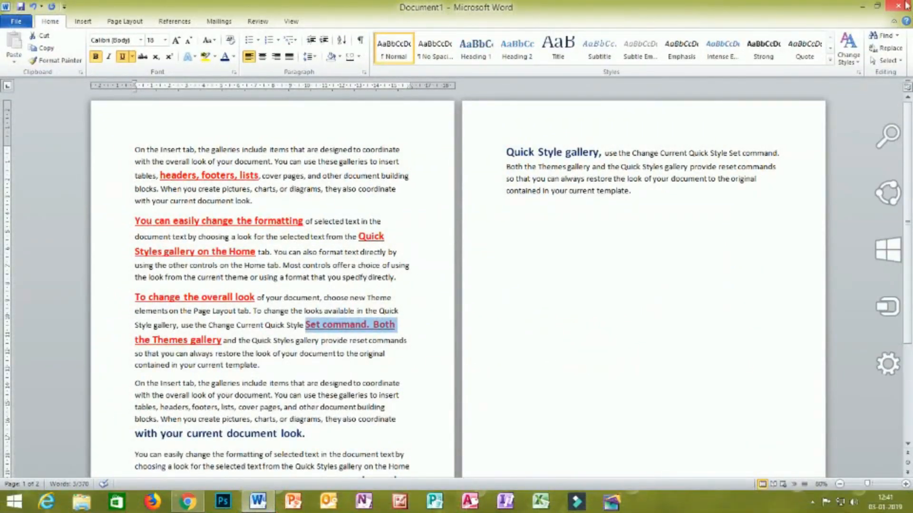
pyautogui.click(877, 65)
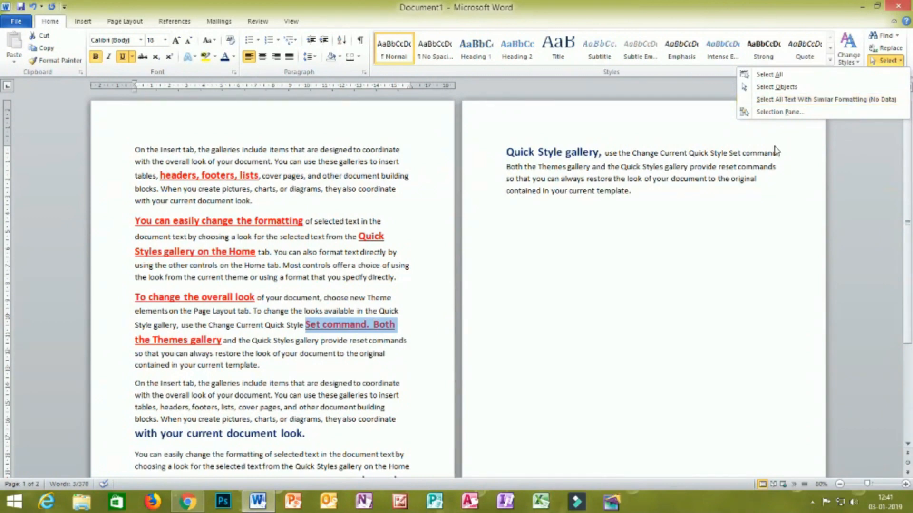
pyautogui.click(808, 99)
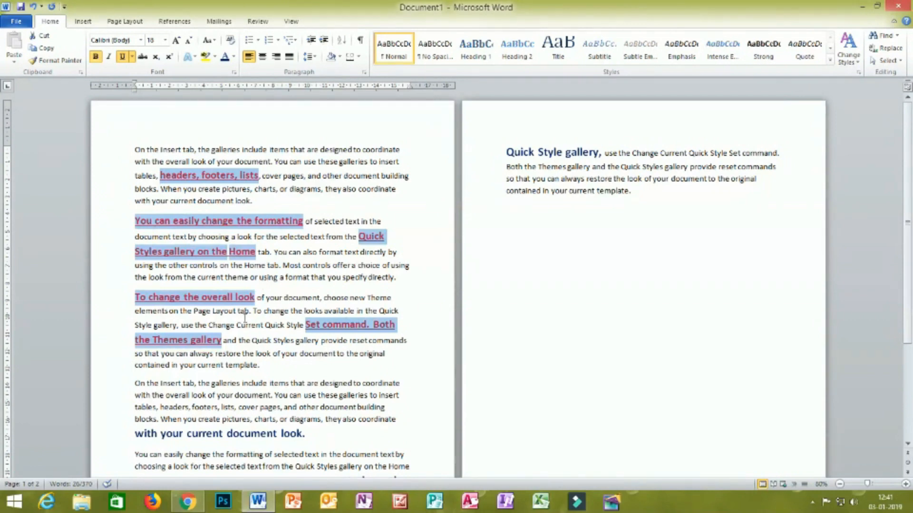
pyautogui.click(885, 60)
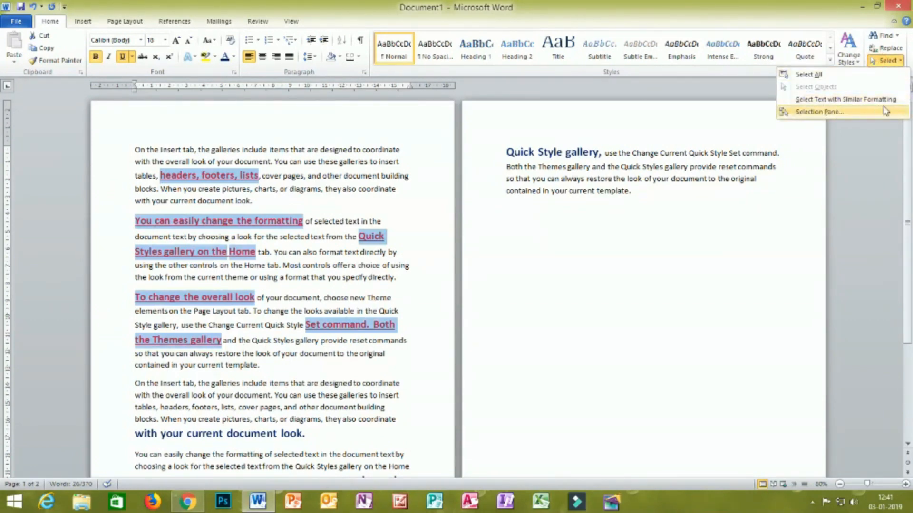
pyautogui.click(756, 280)
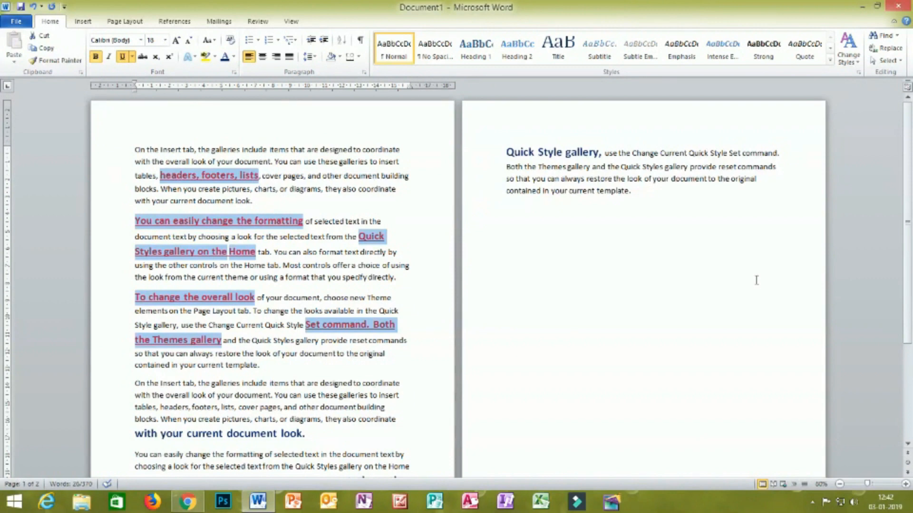
# - Select all text formatted like the dark blue phrase "with your current document look.", check it across both pages, and clear the selection
pyautogui.scroll(-3, 727, 310)
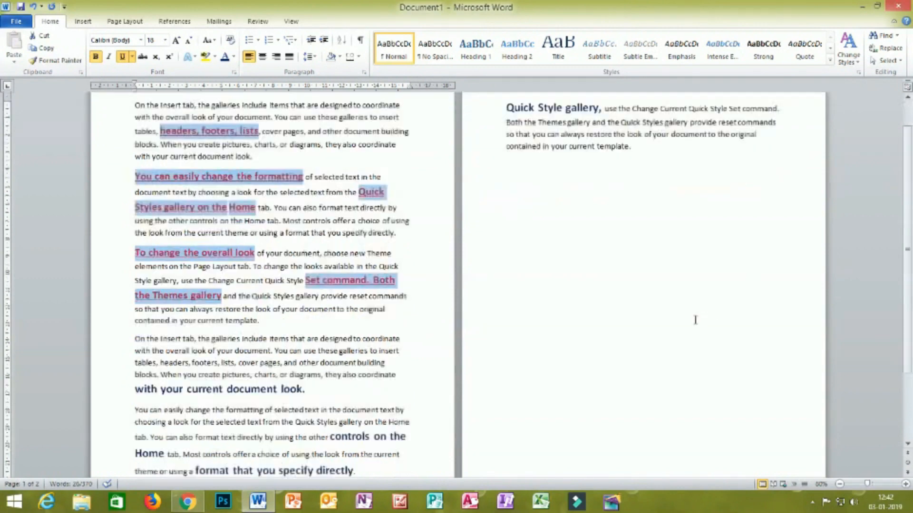
pyautogui.moveTo(315, 348); pyautogui.dragTo(135, 349)
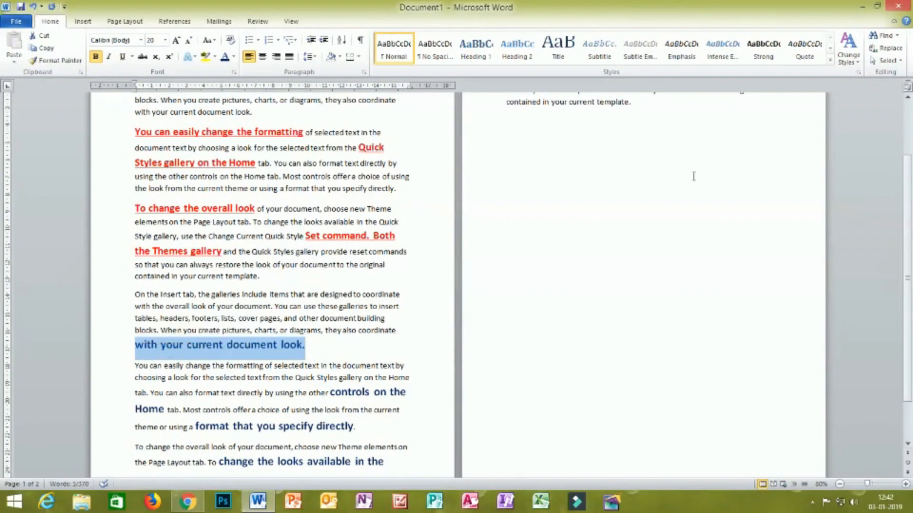
pyautogui.click(882, 62)
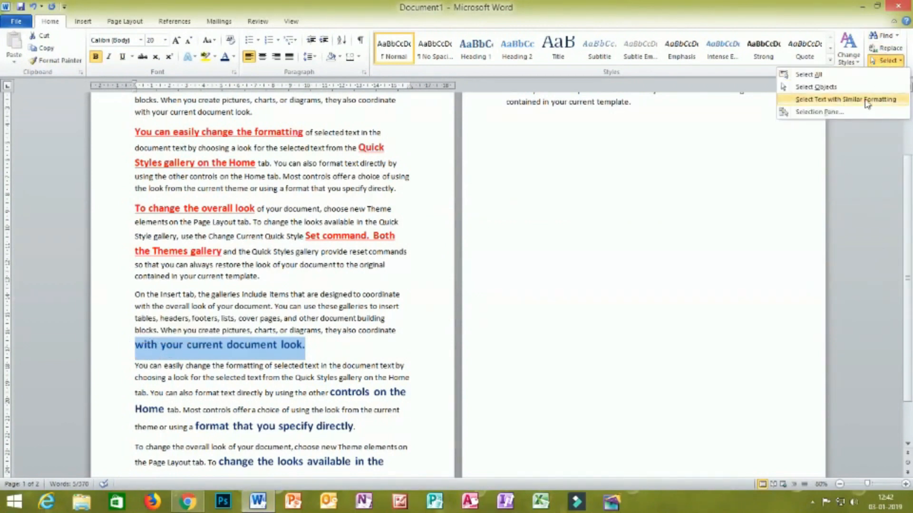
pyautogui.click(865, 99)
pyautogui.scroll(-2, 259, 345)
pyautogui.scroll(3, 259, 345)
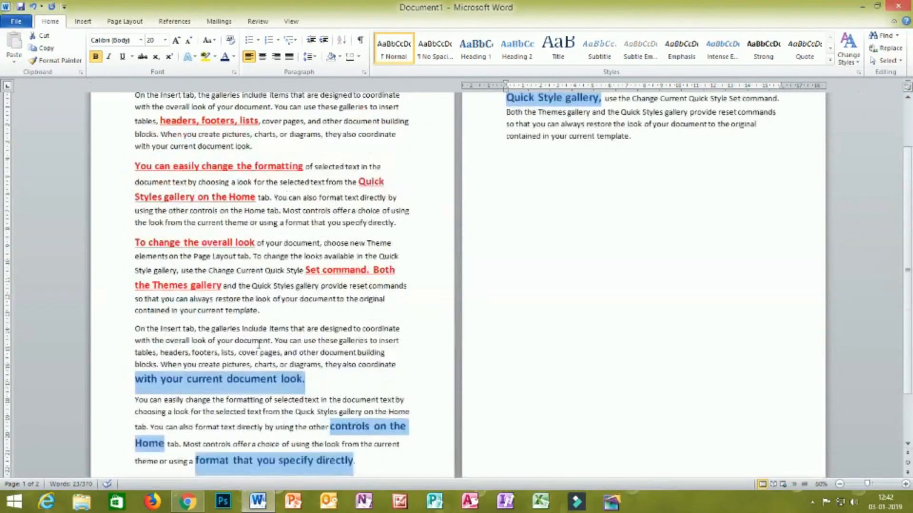
pyautogui.scroll(1, 260, 345)
pyautogui.scroll(-2, 242, 378)
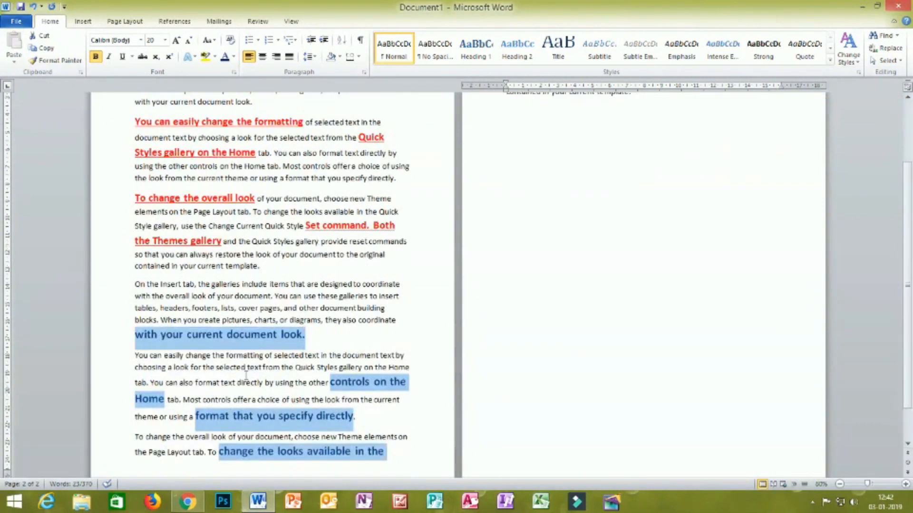
pyautogui.click(885, 60)
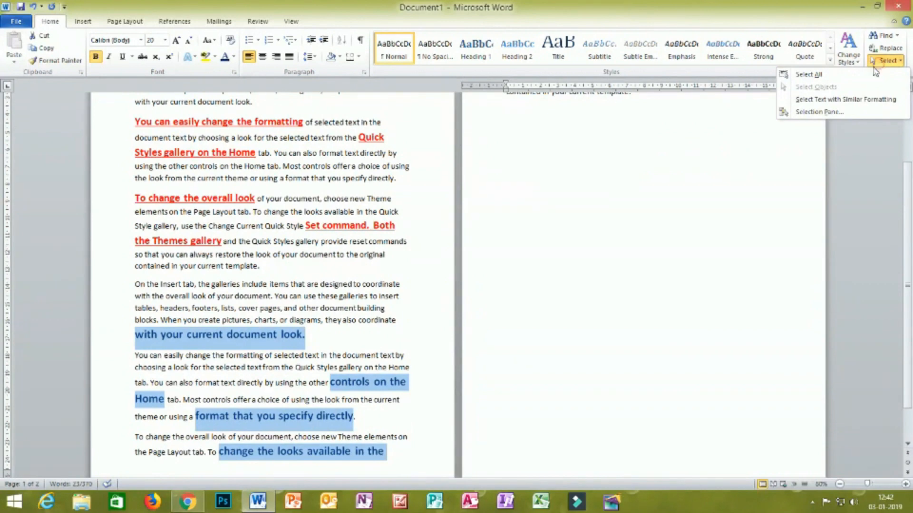
pyautogui.click(411, 272)
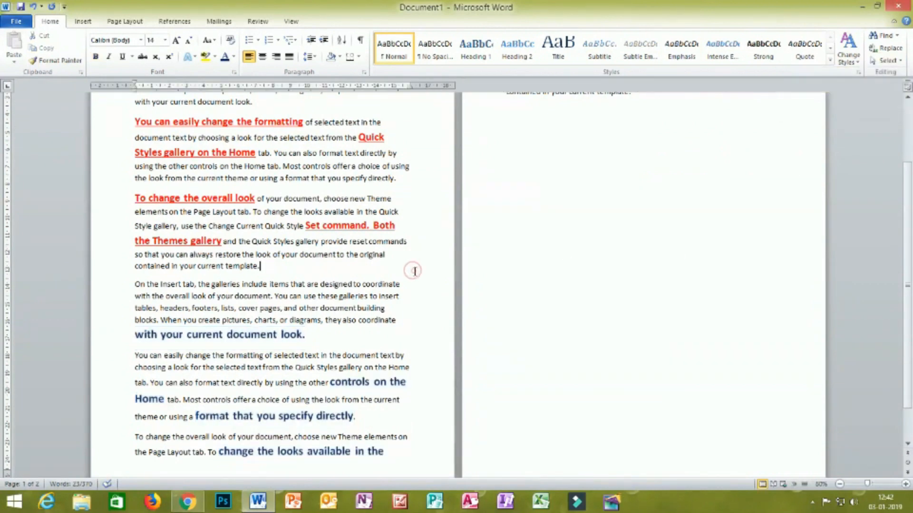
# - Select the entire document twice with Select All, clearing the selection each time
pyautogui.scroll(2, 412, 269)
pyautogui.click(885, 61)
pyautogui.click(803, 71)
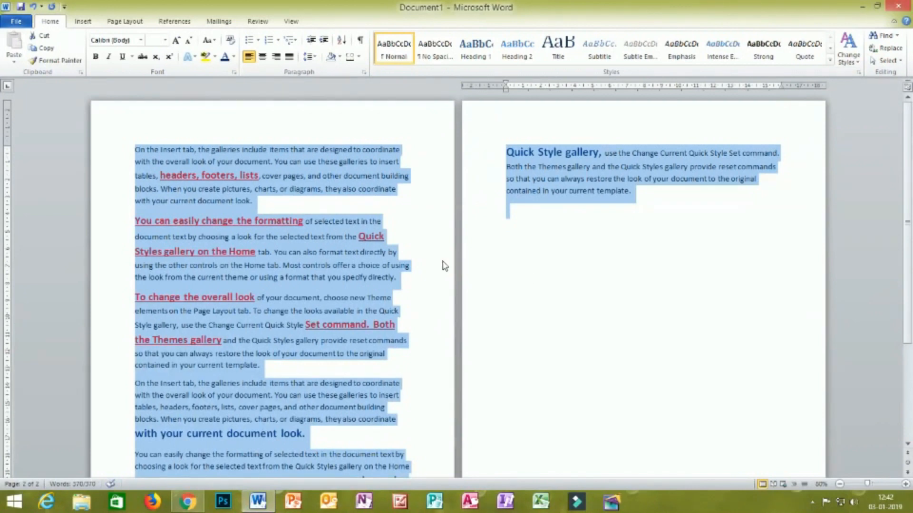
pyautogui.click(430, 271)
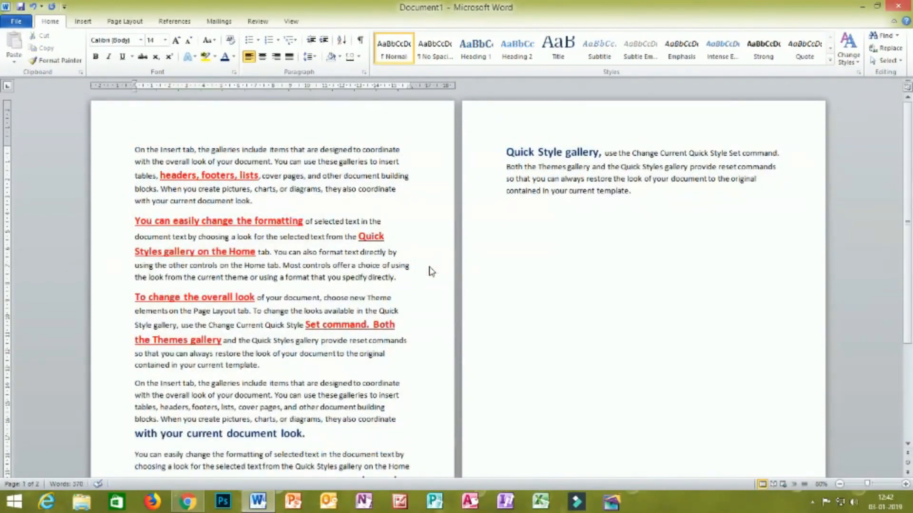
pyautogui.hotkey('ctrl', 'a')
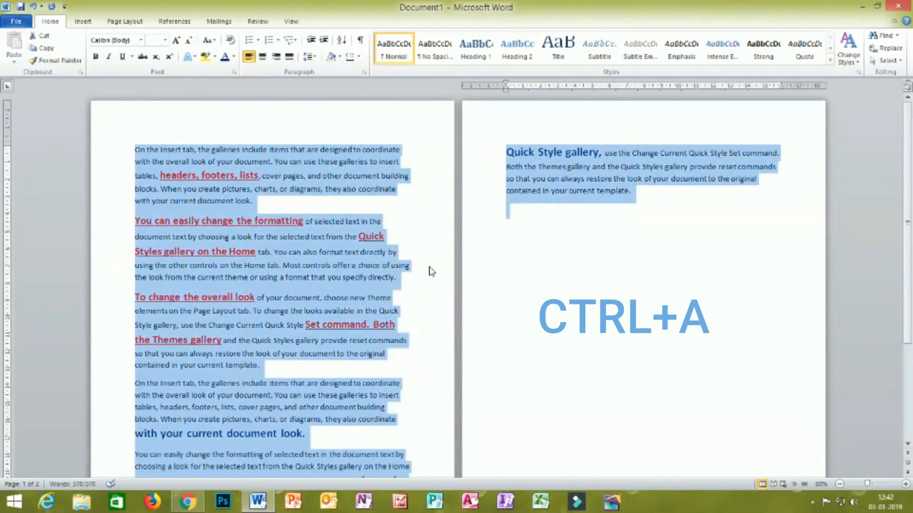
pyautogui.click(436, 267)
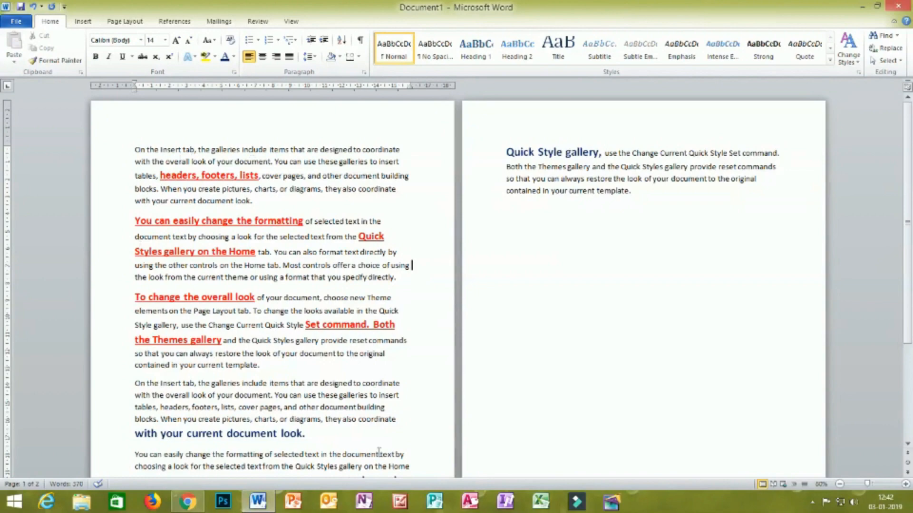
# - Delete all the text from both pages of the document
pyautogui.scroll(-3, 388, 257)
pyautogui.moveTo(385, 425); pyautogui.dragTo(124, 61)
pyautogui.press('Delete')
pyautogui.moveTo(351, 230); pyautogui.dragTo(72, 124)
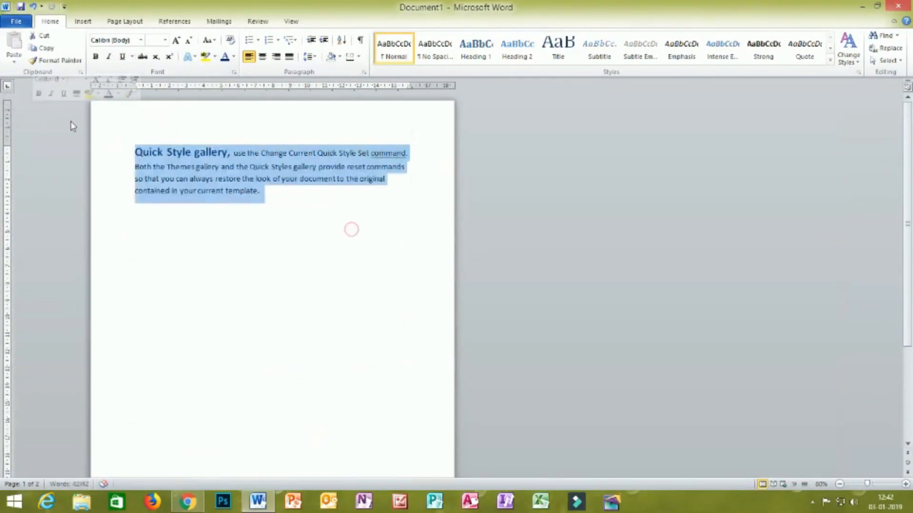
pyautogui.press('Delete')
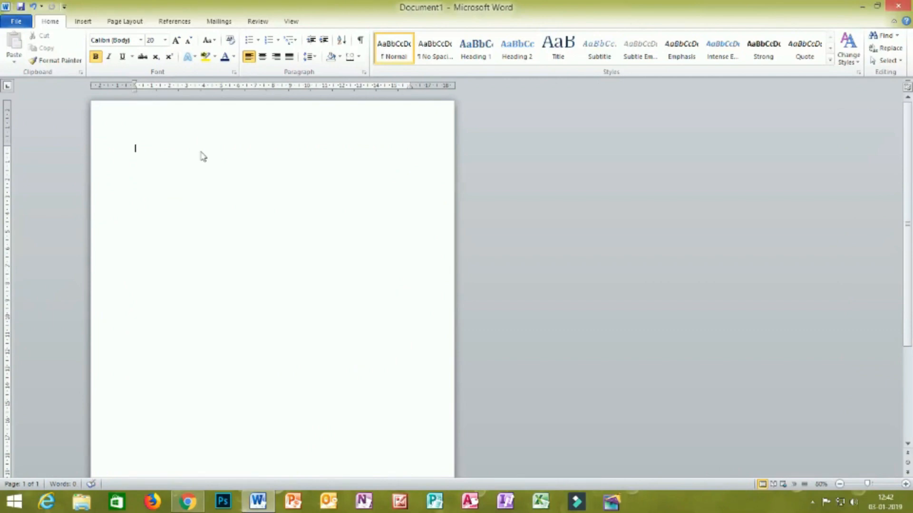
# - Generate new sample paragraphs in the empty document with =RAND()
pyautogui.write('=RAND')
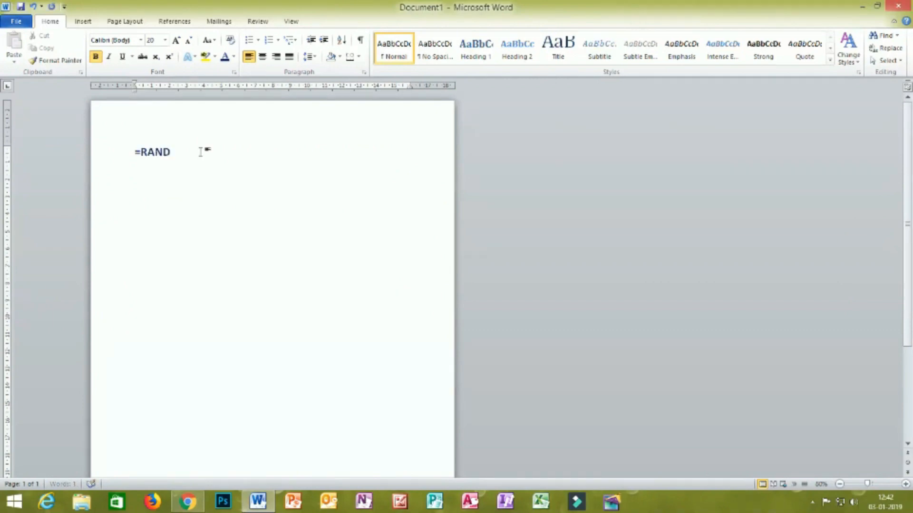
pyautogui.write('()')
pyautogui.press('Return')
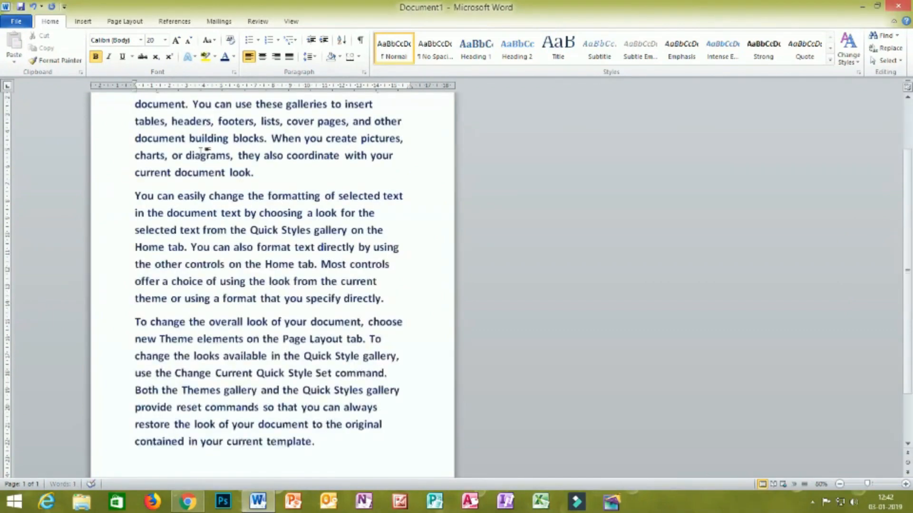
# - Set the font size of all three sample paragraphs to 16
pyautogui.scroll(2, 247, 262)
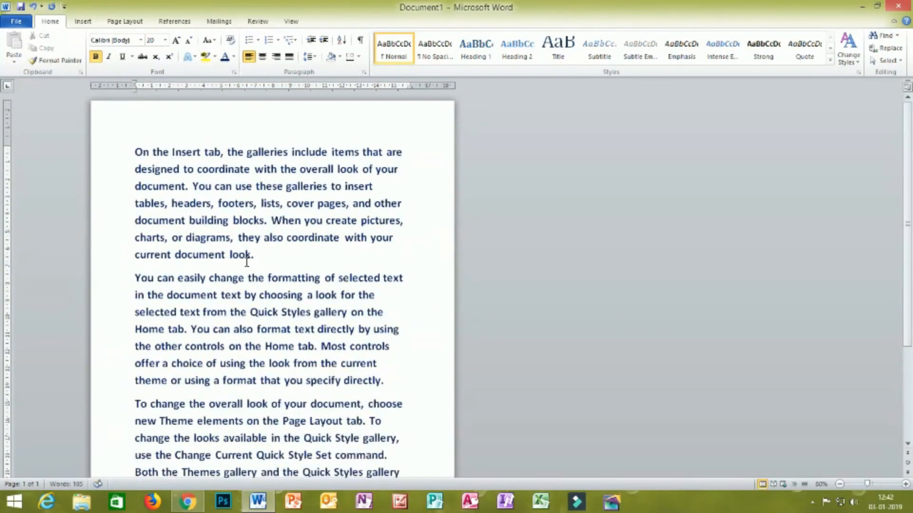
pyautogui.keyDown('ctrl'); pyautogui.scroll(3, 413, 253); pyautogui.keyUp('ctrl')
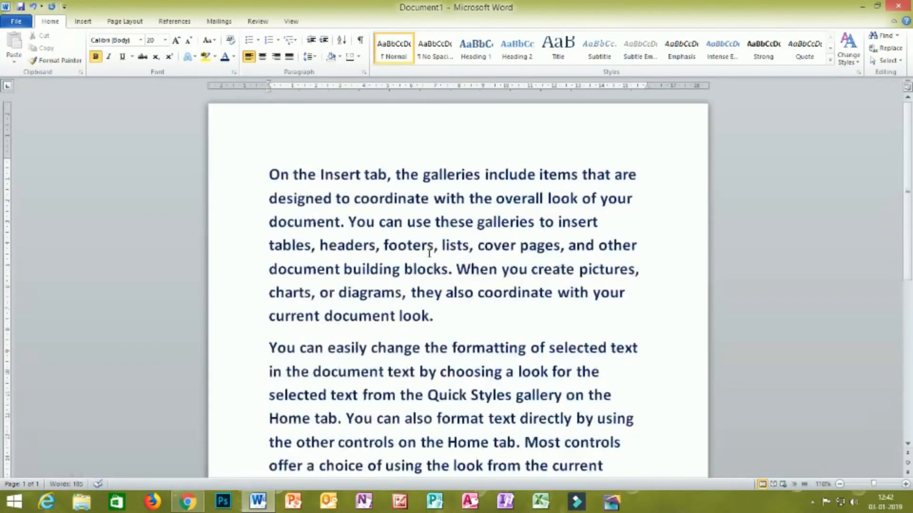
pyautogui.scroll(-3, 499, 253)
pyautogui.scroll(4, 499, 253)
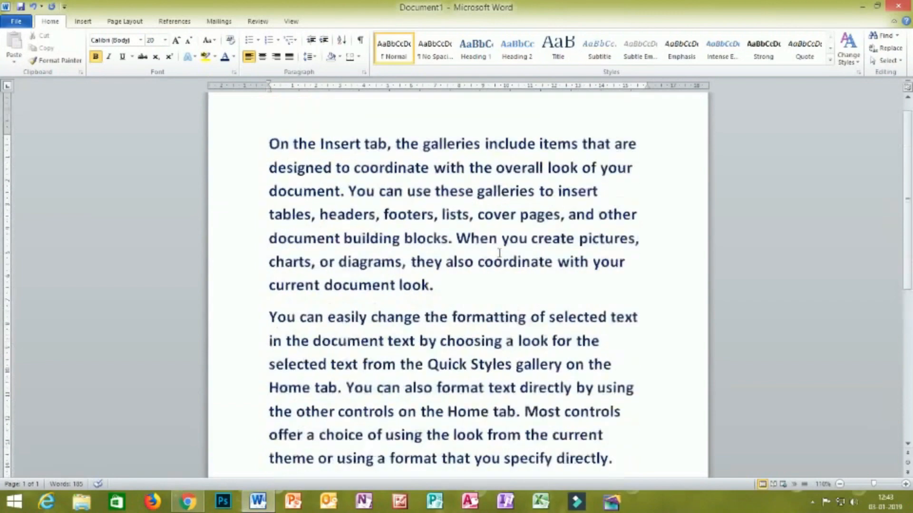
pyautogui.scroll(-5, 613, 203)
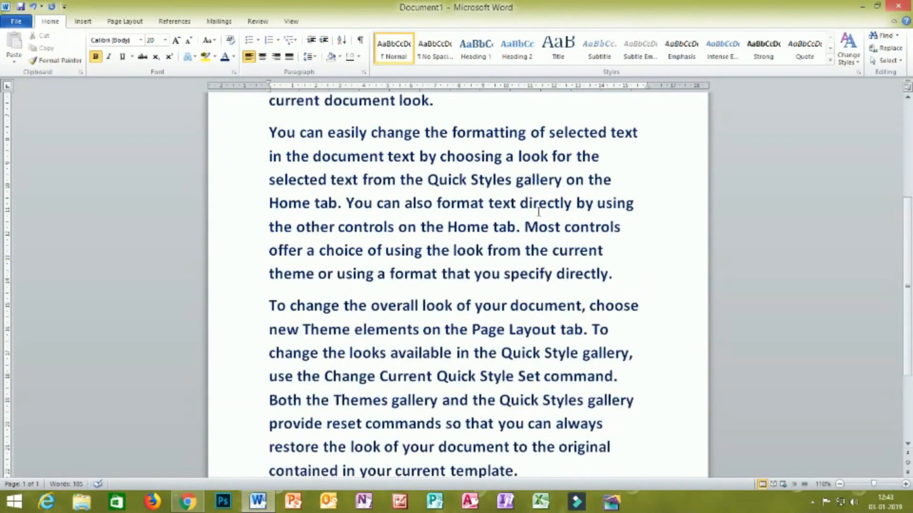
pyautogui.moveTo(521, 358); pyautogui.dragTo(238, 150)
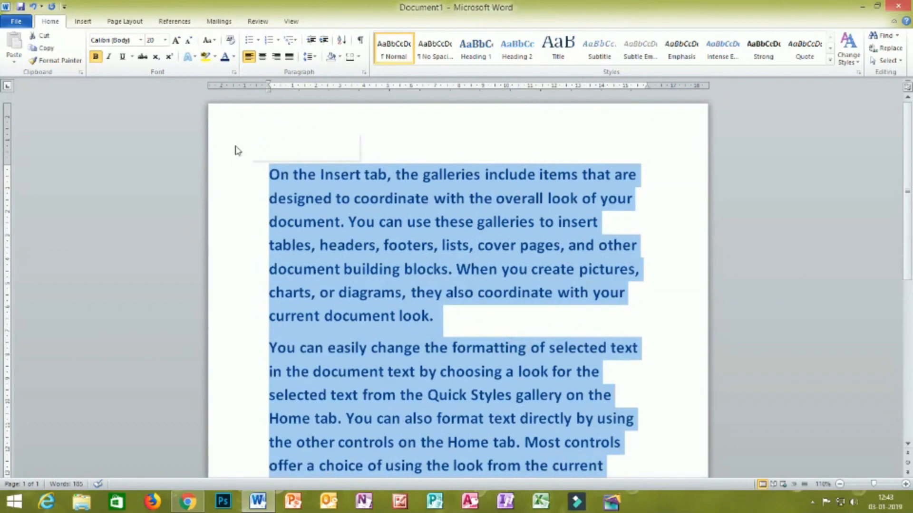
pyautogui.click(165, 40)
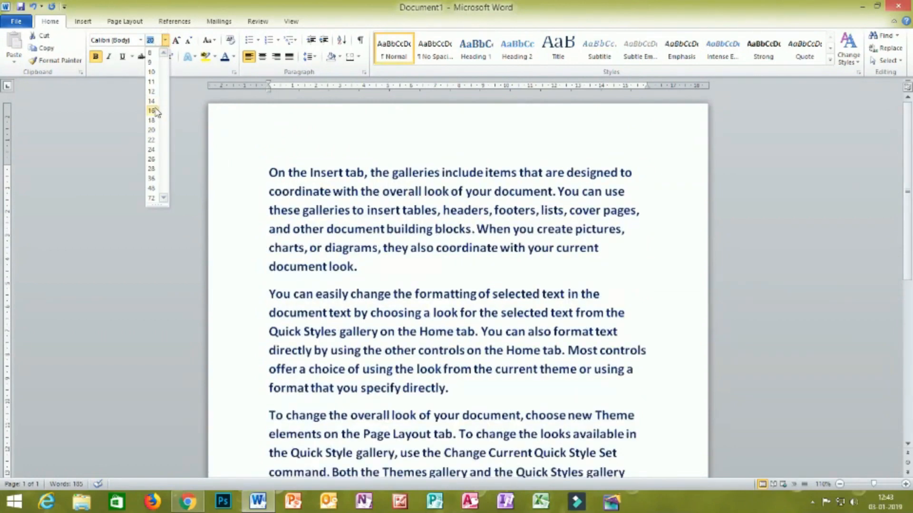
pyautogui.click(154, 108)
# - Generate another set of sample paragraphs below the existing text with =RAND()
pyautogui.scroll(-4, 287, 158)
pyautogui.click(440, 311)
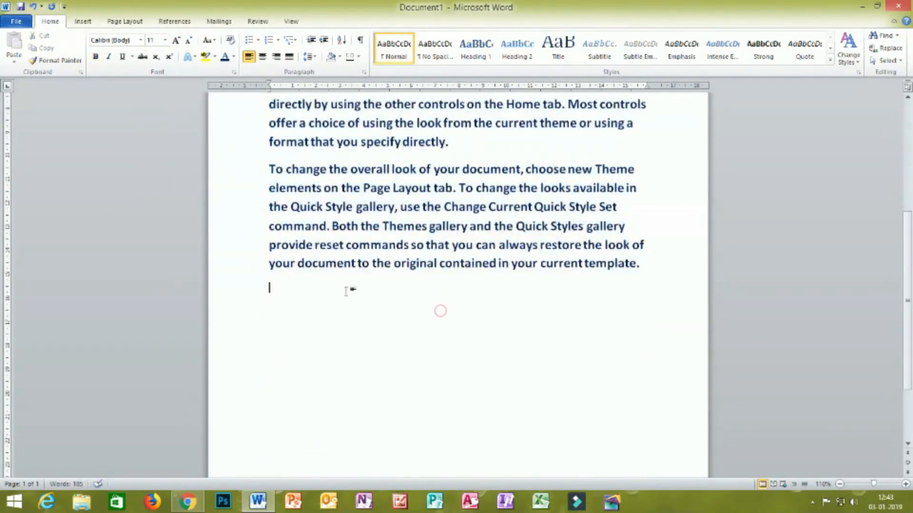
pyautogui.write('=RAND()')
pyautogui.press('Return')
pyautogui.scroll(-2, 341, 290)
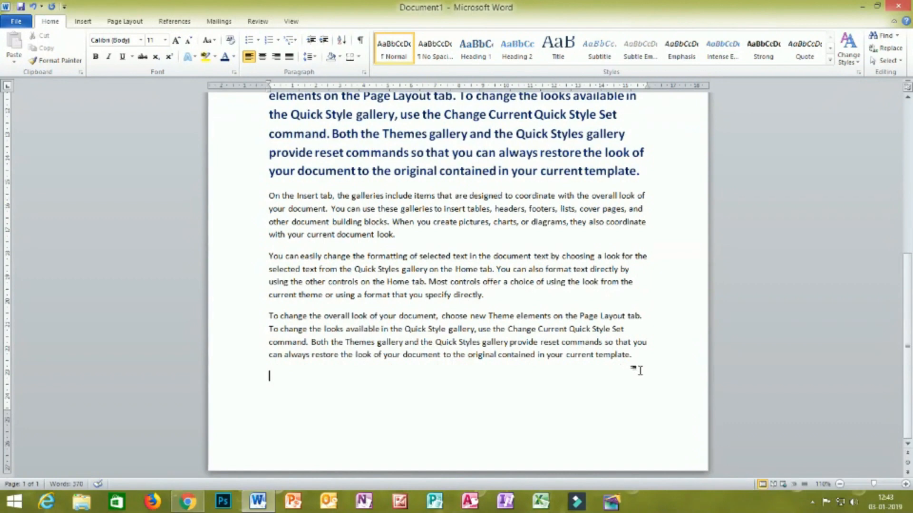
# - Format the newly generated paragraphs as size 16, bold and dark blue, then clear the selection
pyautogui.moveTo(641, 359); pyautogui.dragTo(251, 199)
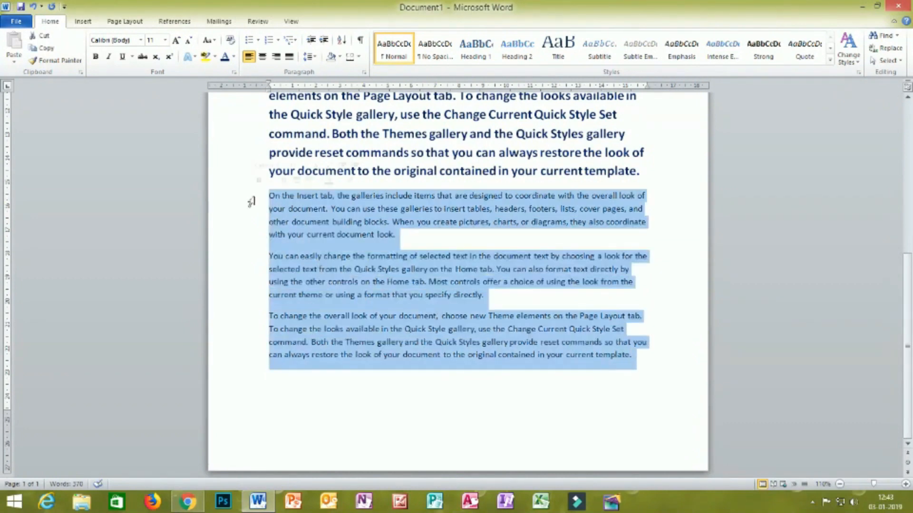
pyautogui.click(164, 42)
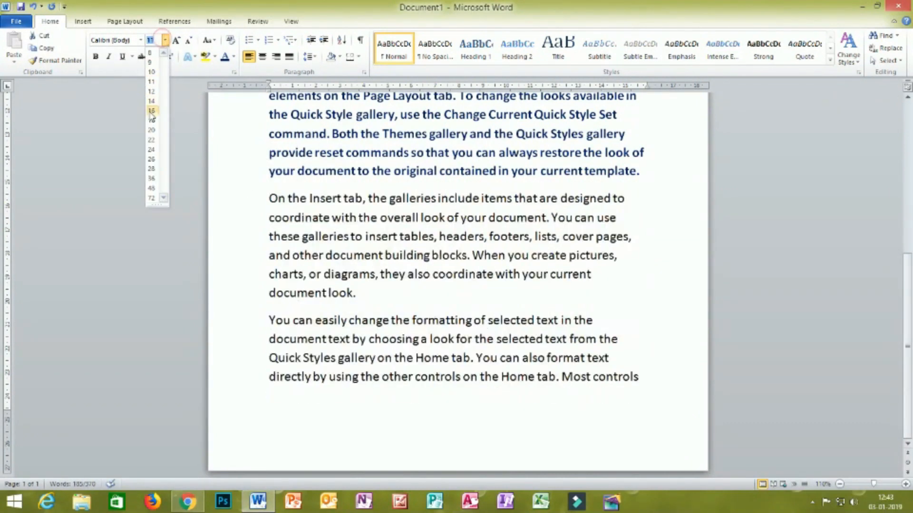
pyautogui.click(149, 110)
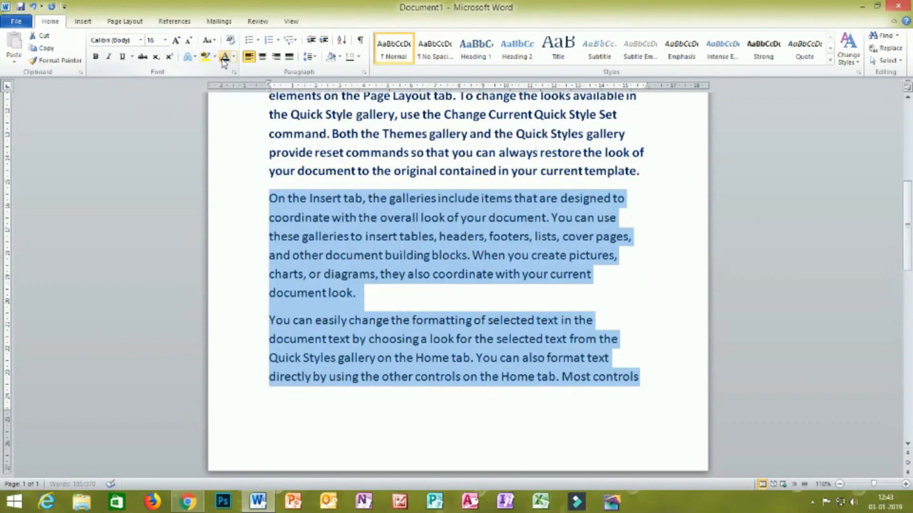
pyautogui.hotkey('ctrl', 'b')
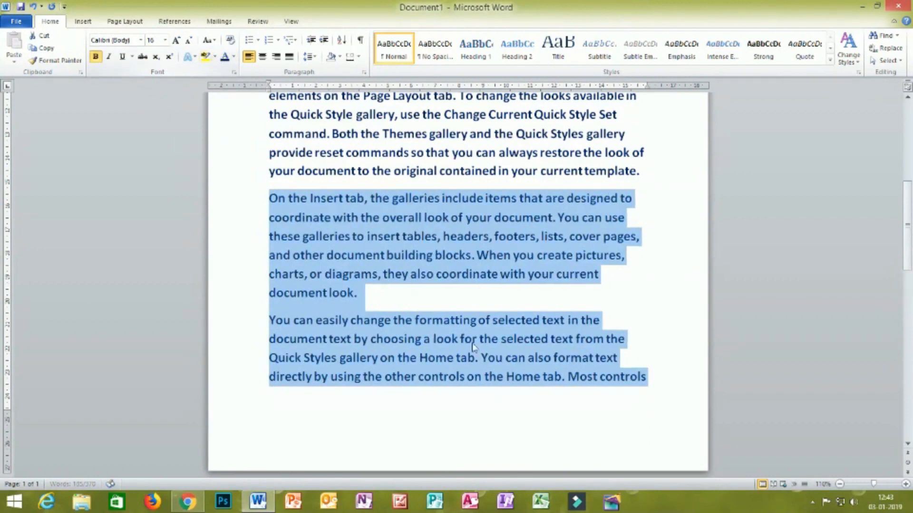
pyautogui.click(657, 382)
# - Review the formatted paragraphs across both pages of the document
pyautogui.scroll(4, 437, 191)
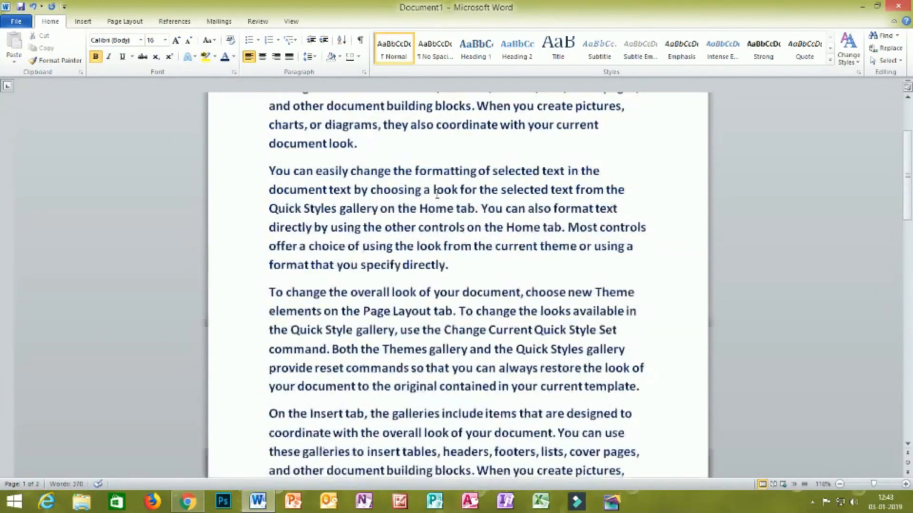
pyautogui.scroll(2, 435, 191)
pyautogui.scroll(-10, 436, 191)
pyautogui.scroll(3, 435, 192)
pyautogui.scroll(5, 436, 191)
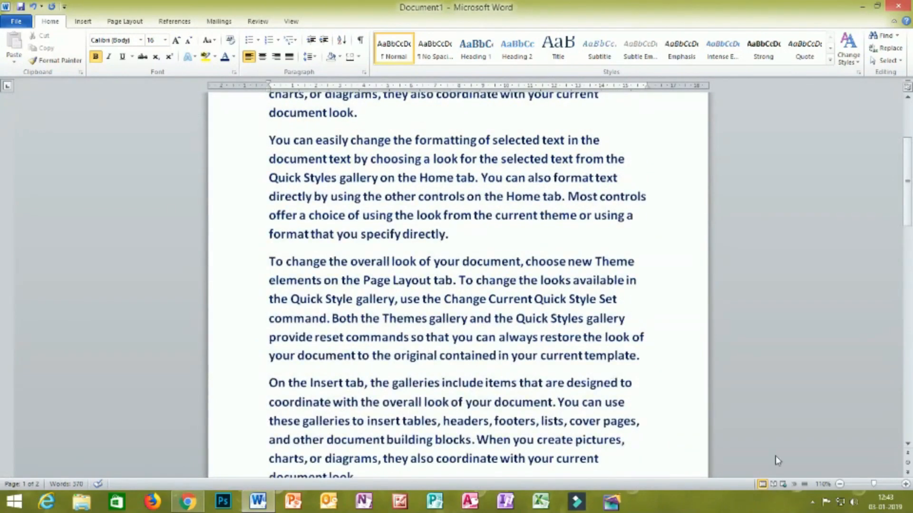
pyautogui.click(840, 484)
pyautogui.click(840, 485)
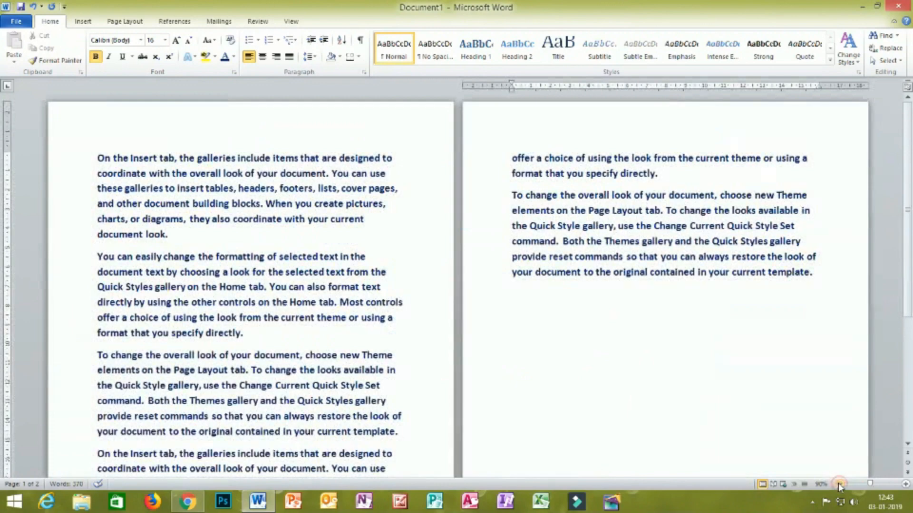
pyautogui.scroll(-3, 516, 306)
pyautogui.scroll(3, 516, 306)
pyautogui.scroll(-2, 516, 306)
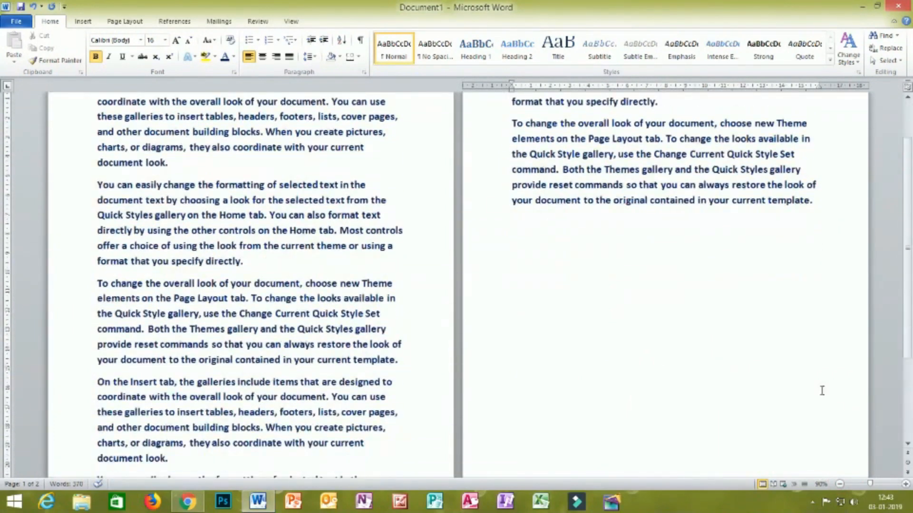
pyautogui.click(906, 484)
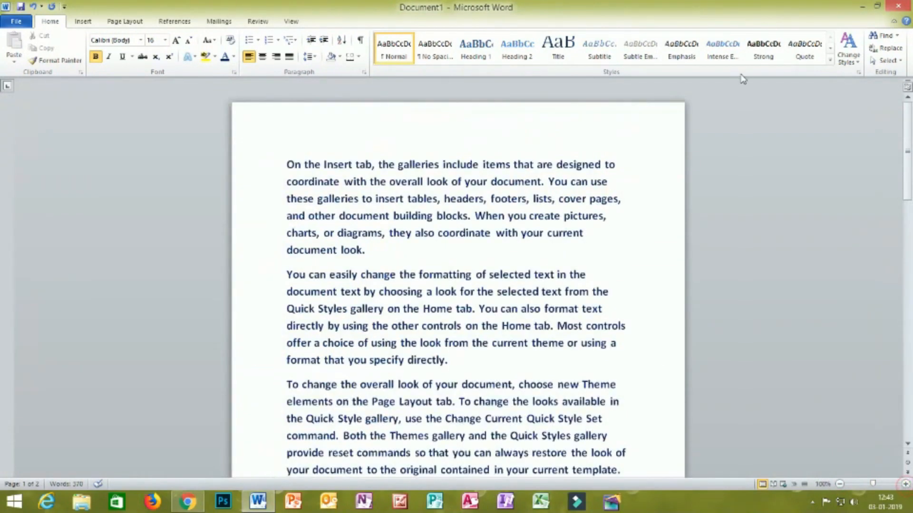
# - Search the document for INSERT and examine the highlighted matches across both pages
pyautogui.click(882, 36)
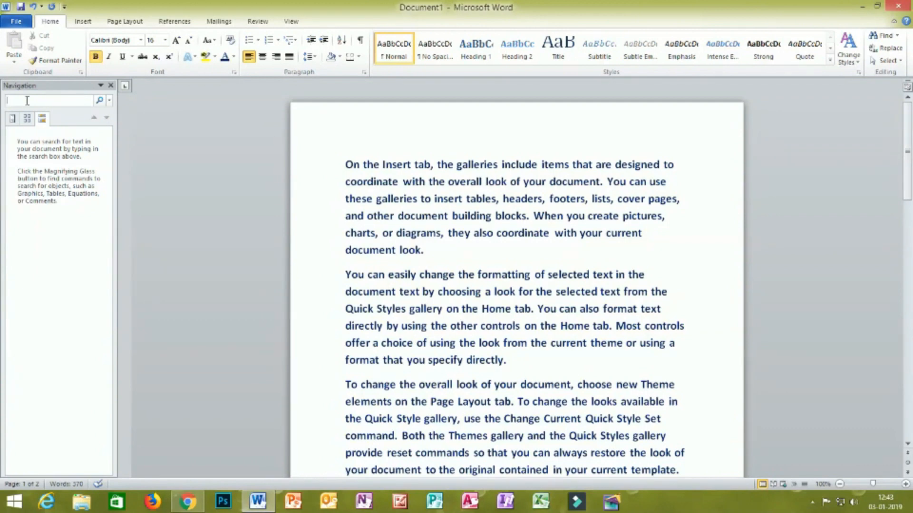
pyautogui.write('INSERT')
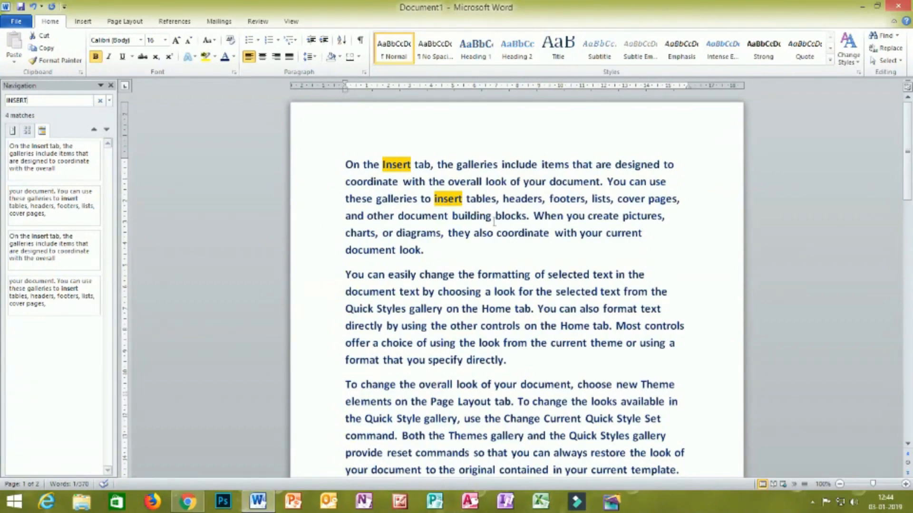
pyautogui.click(840, 484)
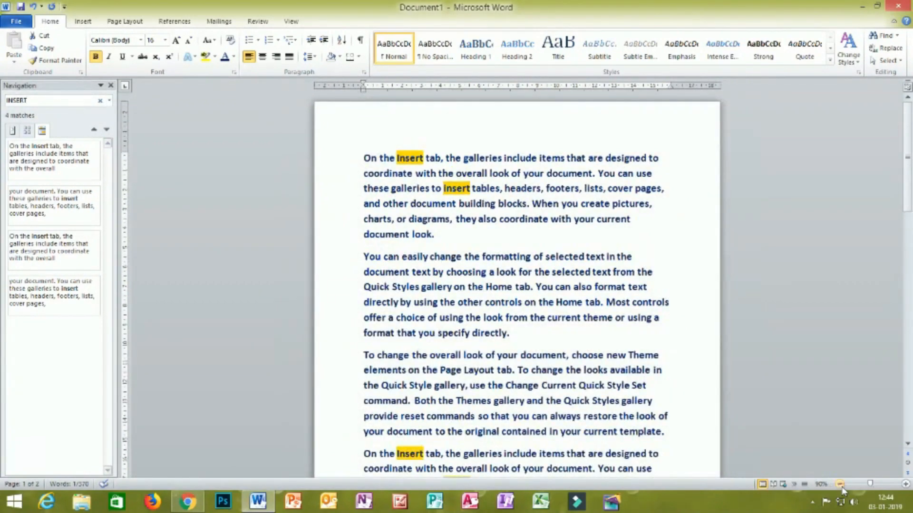
pyautogui.click(840, 484)
pyautogui.click(840, 484)
pyautogui.scroll(-3, 272, 368)
pyautogui.scroll(3, 272, 369)
pyautogui.scroll(-3, 272, 368)
pyautogui.scroll(3, 272, 368)
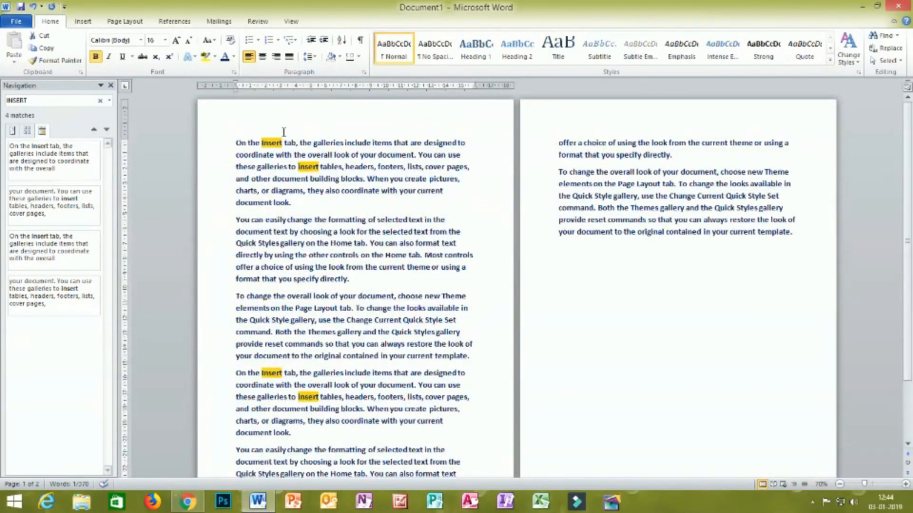
# - Search the document for THE, then replace that search term with a person's first name
pyautogui.moveTo(55, 101); pyautogui.dragTo(5, 101)
pyautogui.write('THE')
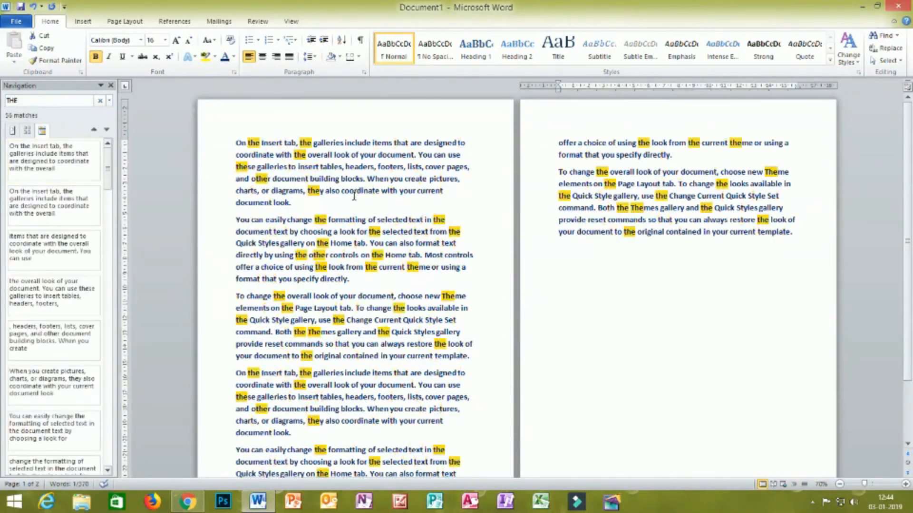
pyautogui.click(581, 244)
pyautogui.moveTo(21, 101); pyautogui.dragTo(4, 102)
pyautogui.press('BackSpace')
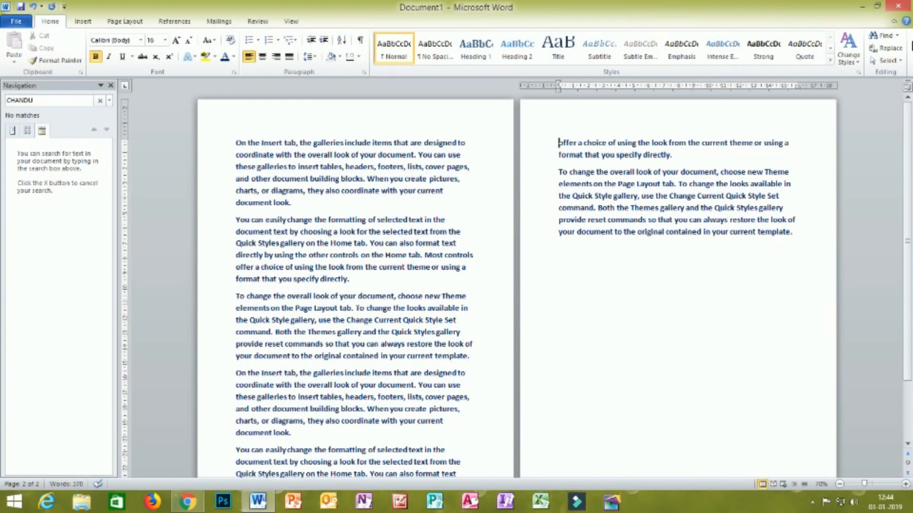
# - Open Advanced Find and set the text to find to INSERT
pyautogui.click(895, 38)
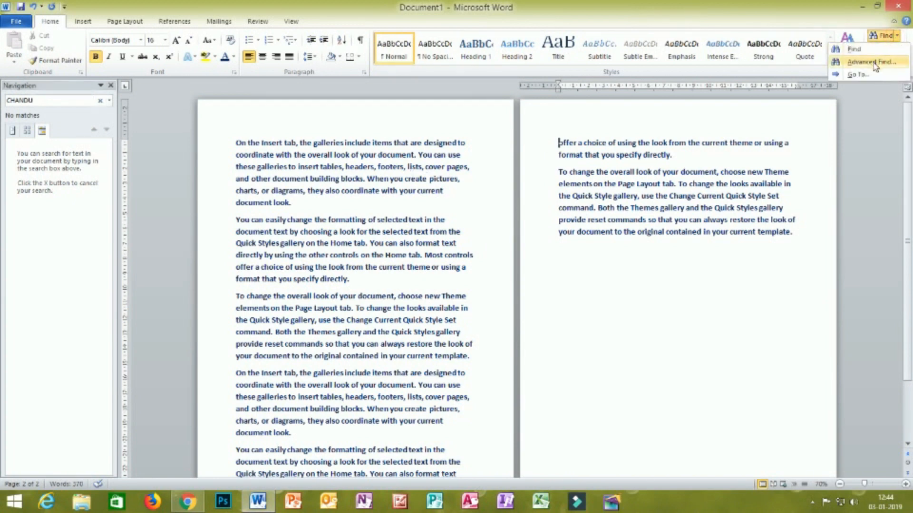
pyautogui.click(857, 75)
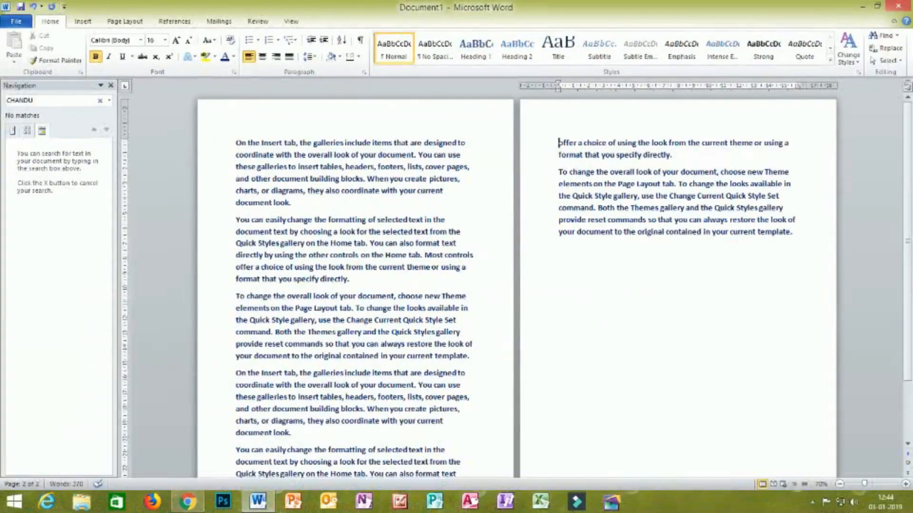
pyautogui.click(893, 38)
pyautogui.click(897, 36)
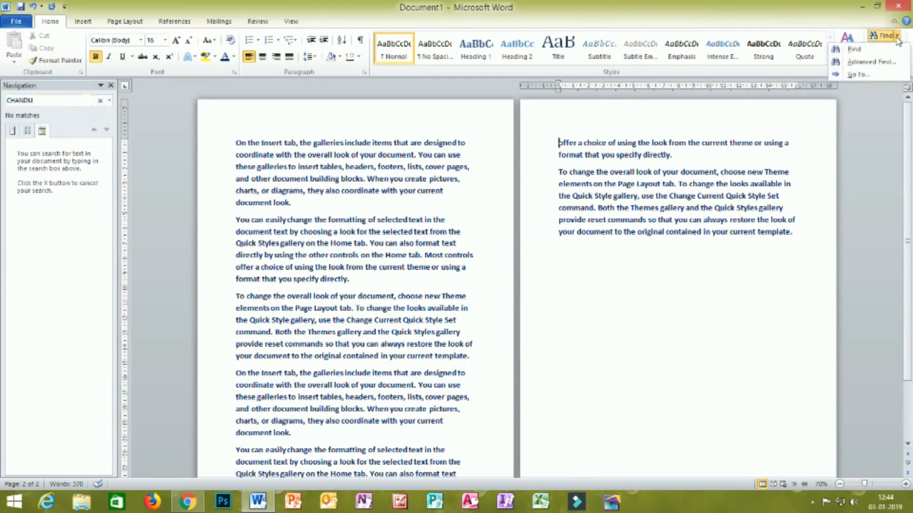
pyautogui.click(880, 61)
pyautogui.moveTo(403, 19); pyautogui.dragTo(365, 83)
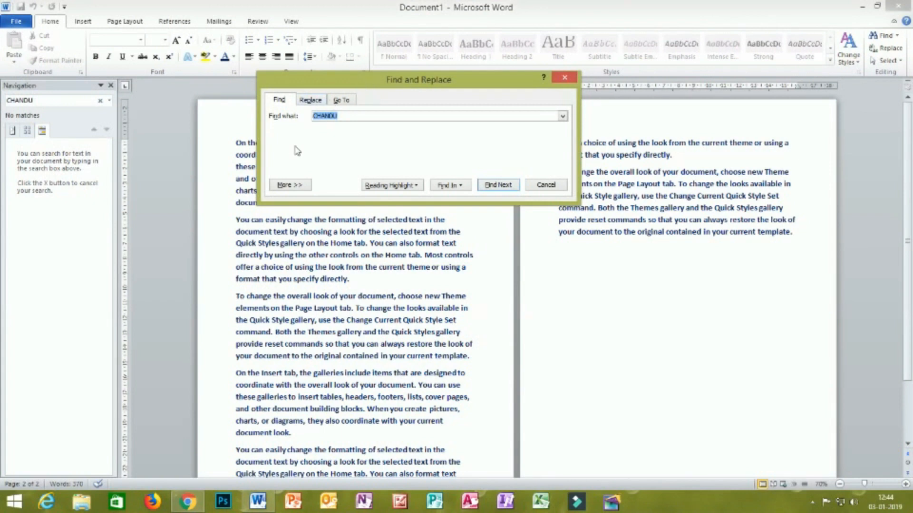
pyautogui.click(345, 118)
pyautogui.doubleClick(344, 118)
pyautogui.press('BackSpace')
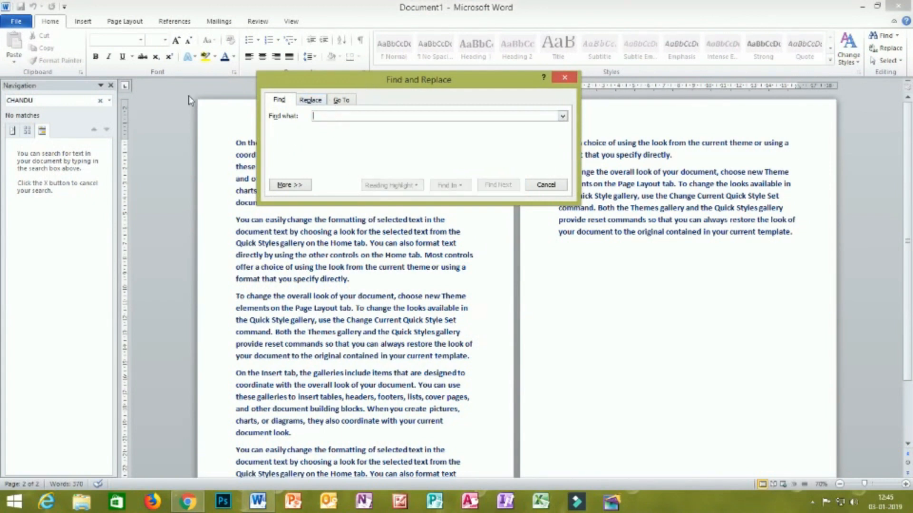
pyautogui.write('1')
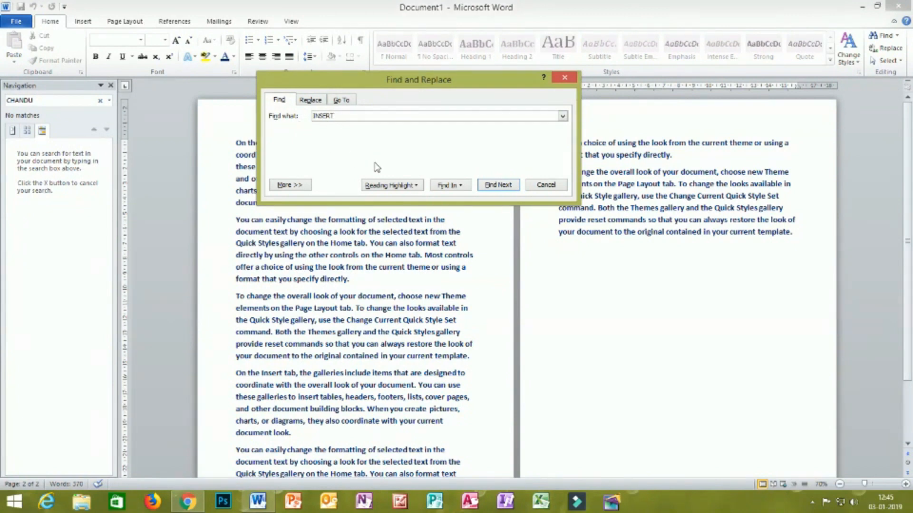
# - Replace the first occurrence of INSERT with a person's first name and check the replaced word in the opening line
pyautogui.click(304, 101)
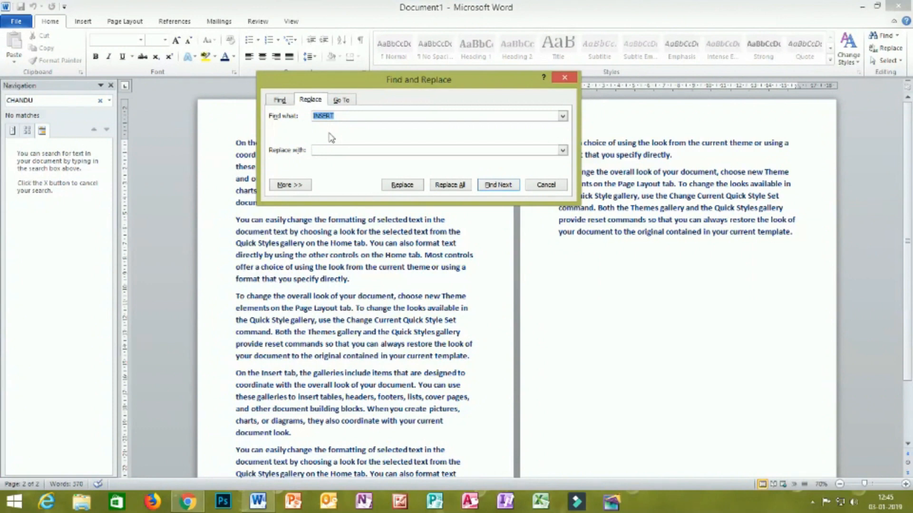
pyautogui.moveTo(385, 80); pyautogui.dragTo(681, 64)
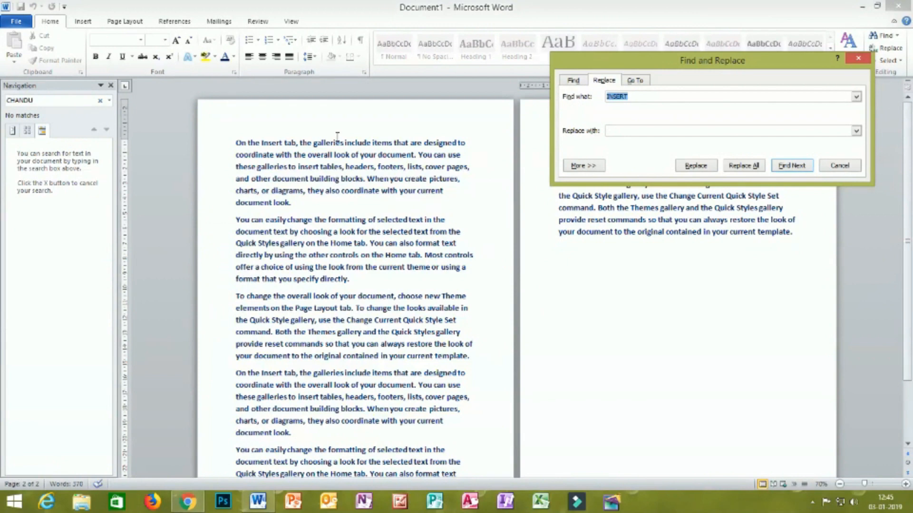
pyautogui.click(616, 136)
pyautogui.write('CHANDU')
pyautogui.click(696, 165)
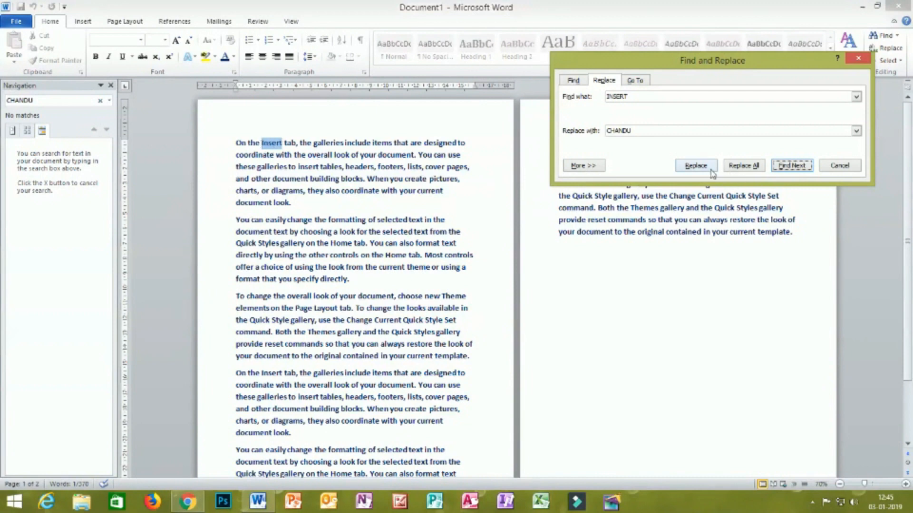
pyautogui.click(696, 166)
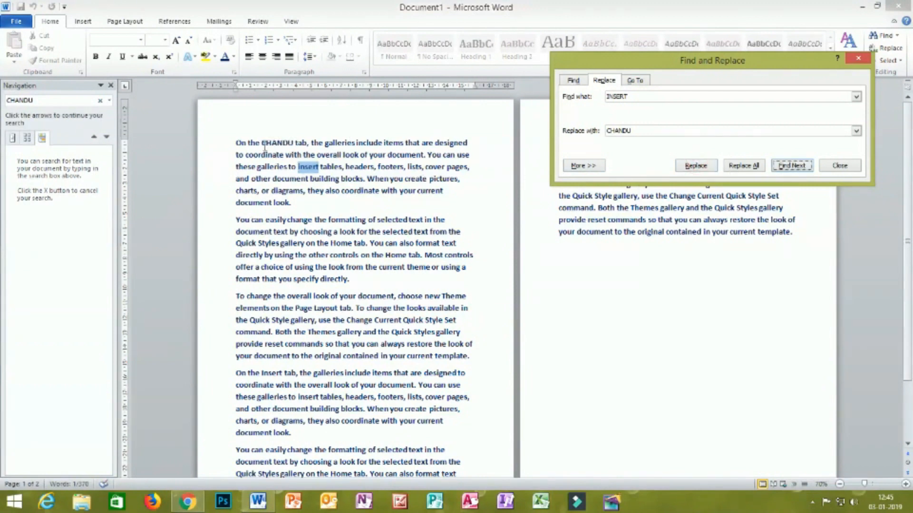
pyautogui.moveTo(293, 142); pyautogui.dragTo(271, 141)
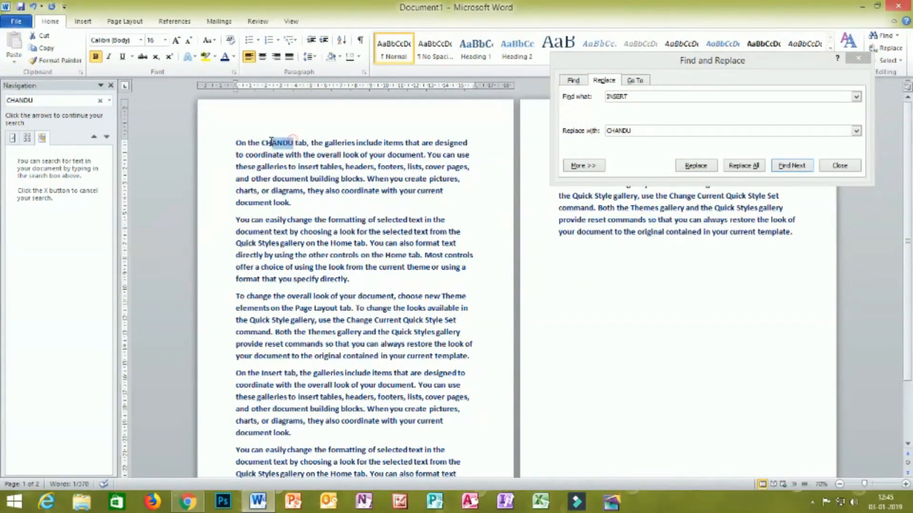
pyautogui.click(442, 123)
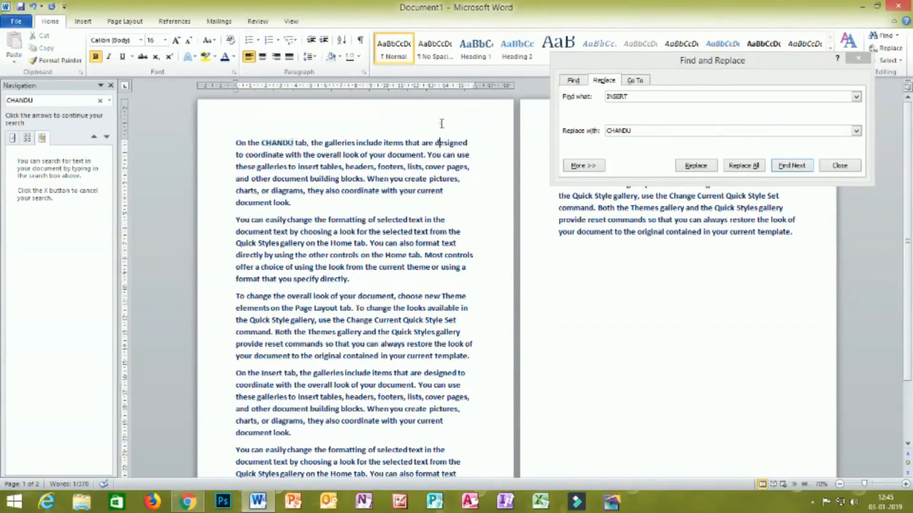
# - Replace the next occurrence of INSERT individually, and all remaining occurrences at once, with the person's first name
pyautogui.click(687, 167)
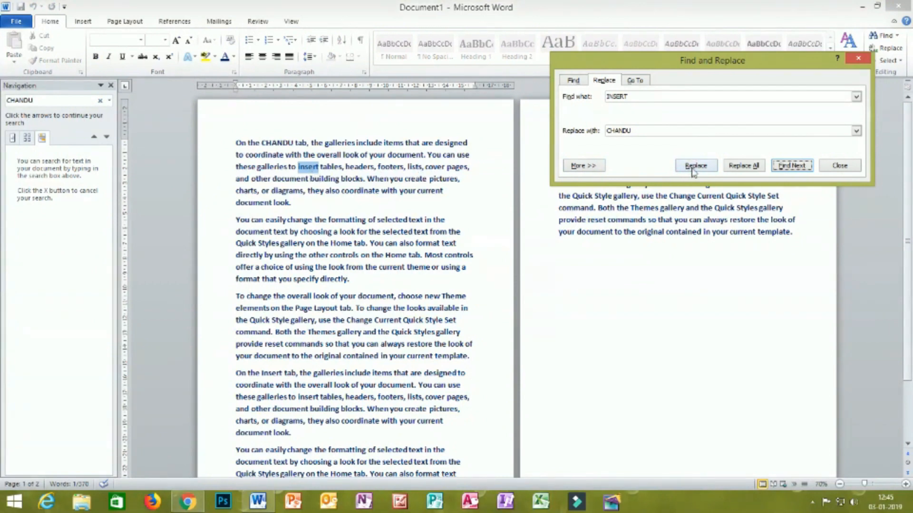
pyautogui.click(689, 166)
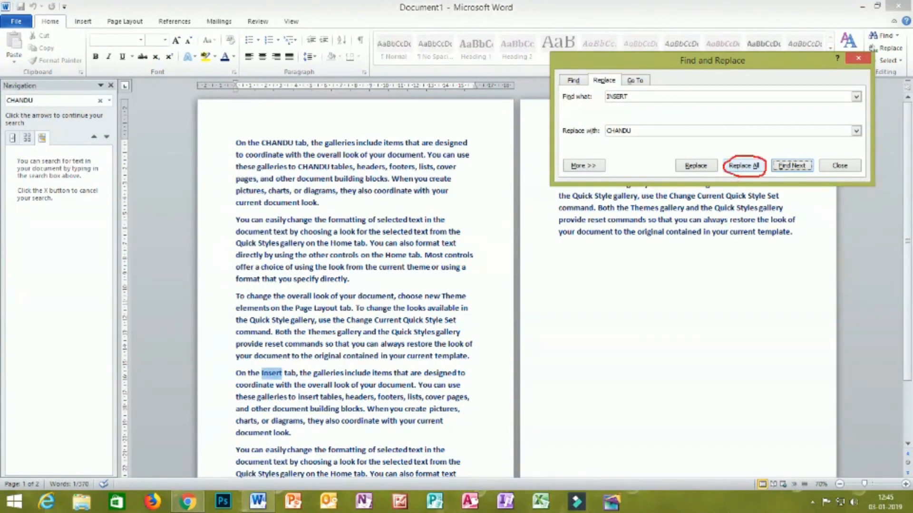
pyautogui.click(749, 172)
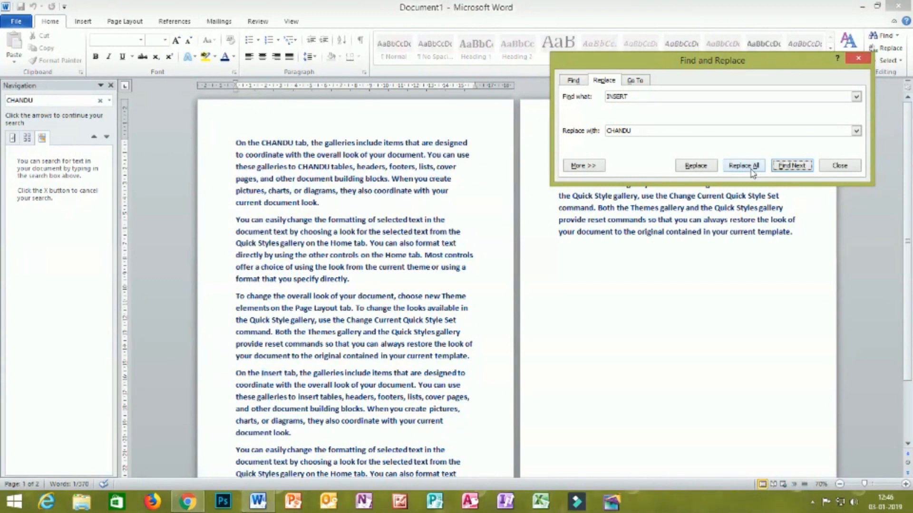
pyautogui.click(751, 172)
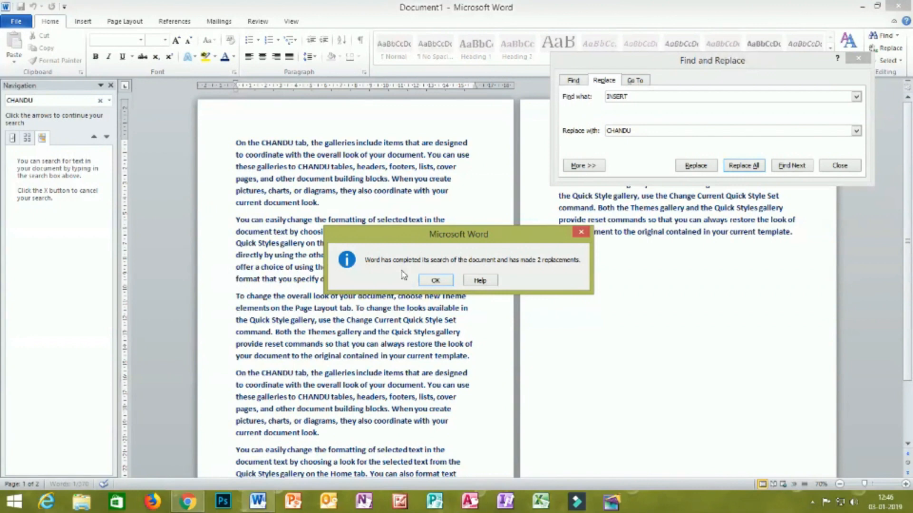
pyautogui.click(435, 280)
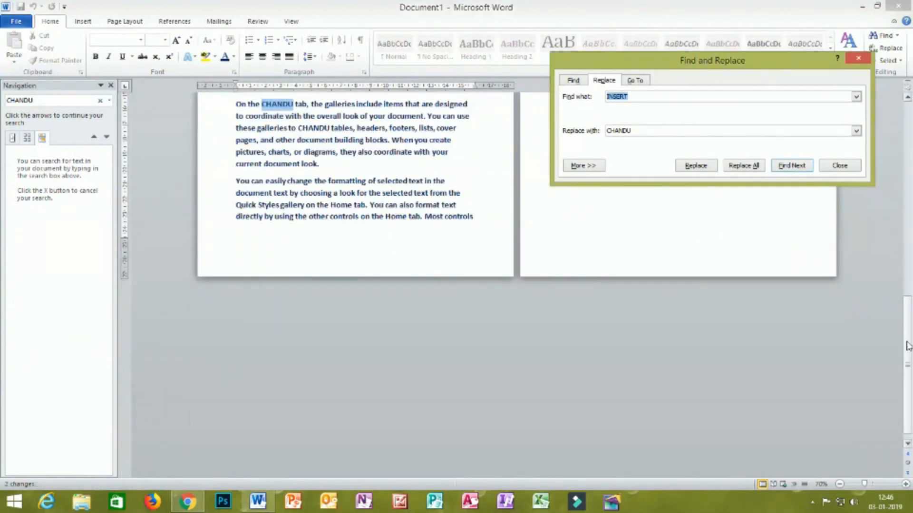
# - Check the replaced words on the first page and close the Find and Replace dialog
pyautogui.click(908, 304)
pyautogui.moveTo(909, 305); pyautogui.dragTo(908, 275)
pyautogui.moveTo(907, 298); pyautogui.dragTo(909, 209)
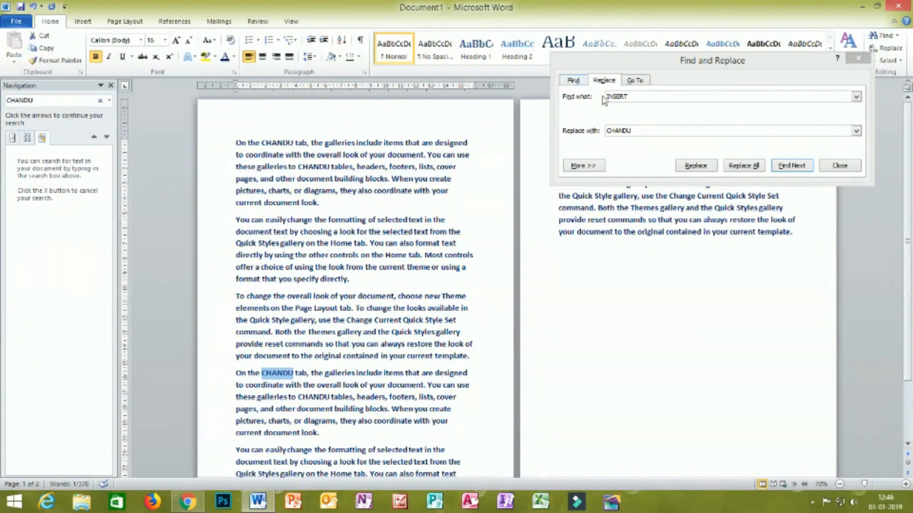
pyautogui.click(858, 58)
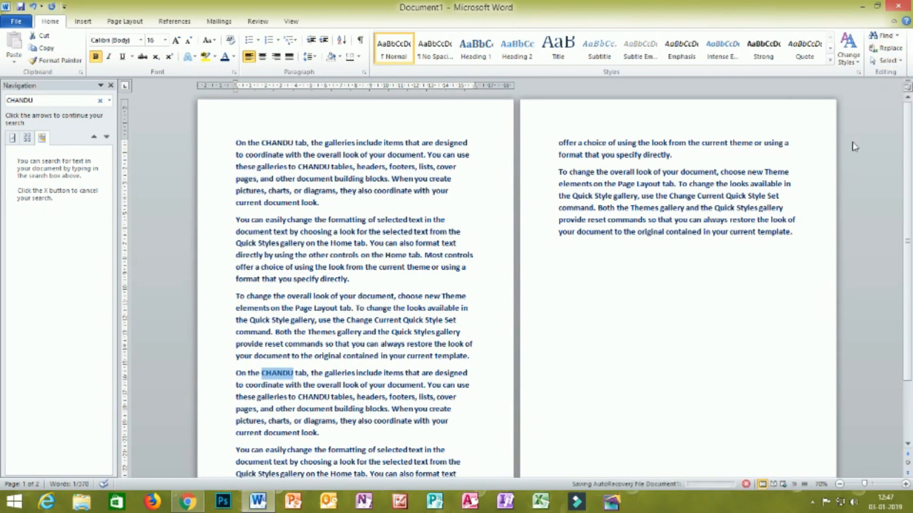
pyautogui.click(897, 35)
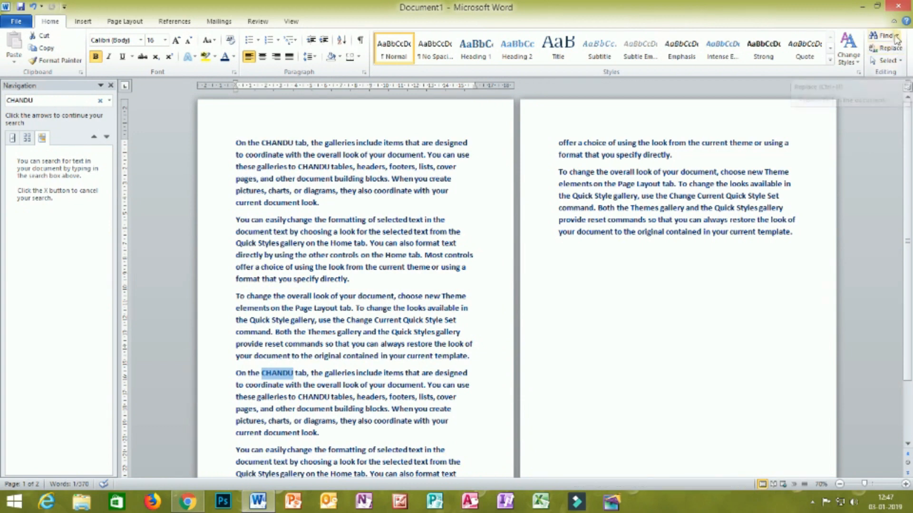
pyautogui.click(873, 62)
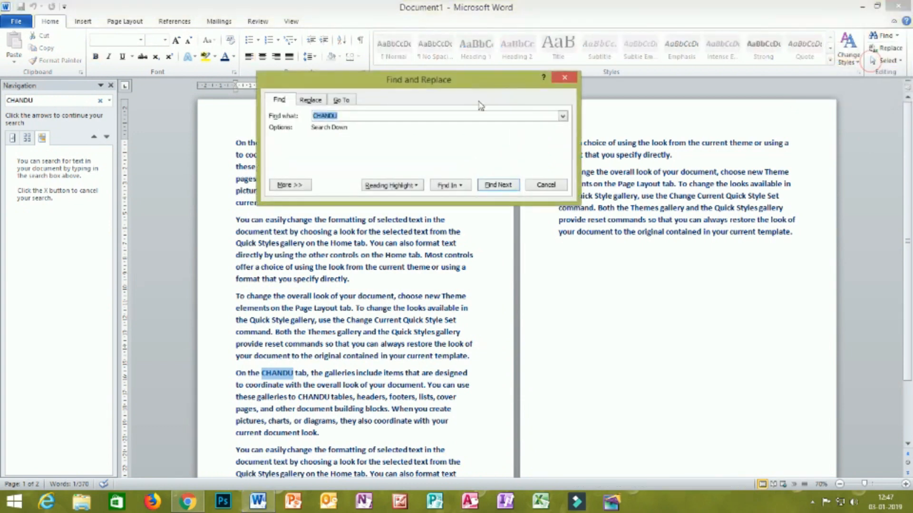
pyautogui.click(560, 79)
pyautogui.click(897, 35)
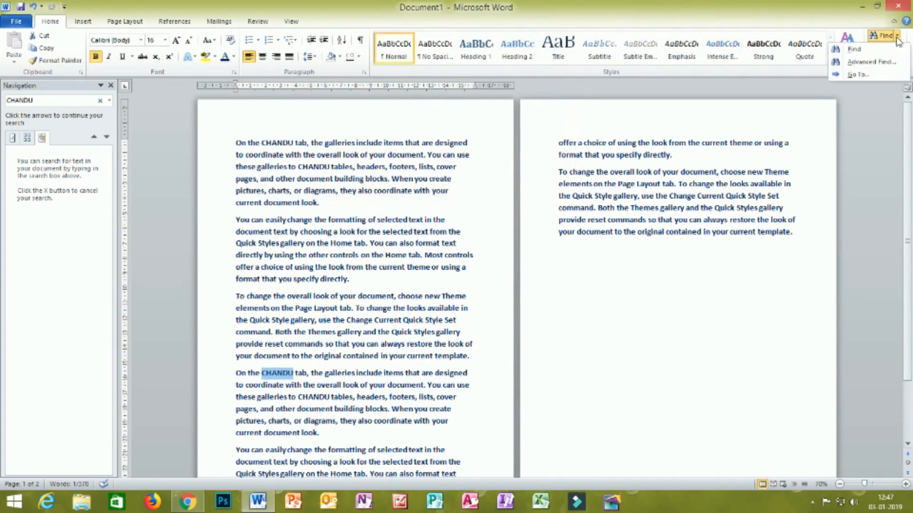
pyautogui.click(858, 75)
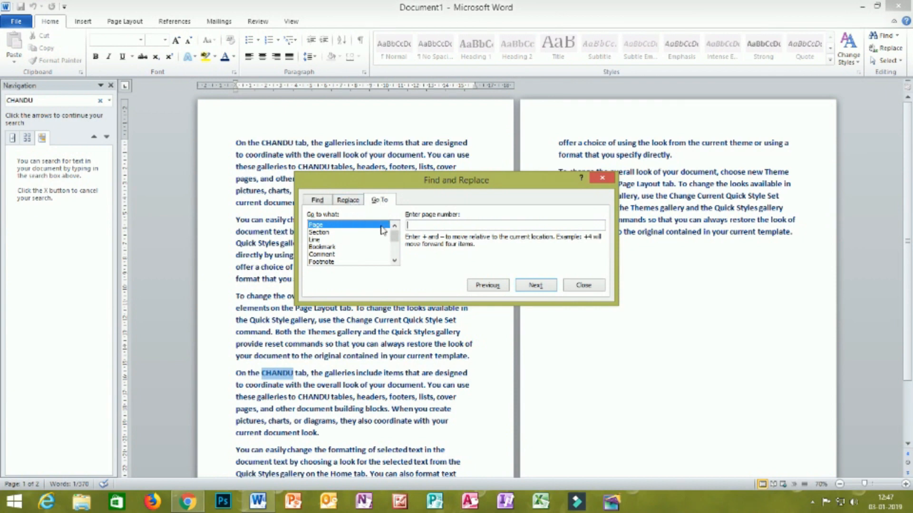
pyautogui.click(586, 287)
# - Highlight the opening lines one by one and delete the misplaced words "that are designed" from the start of the first paragraph
pyautogui.click(232, 142)
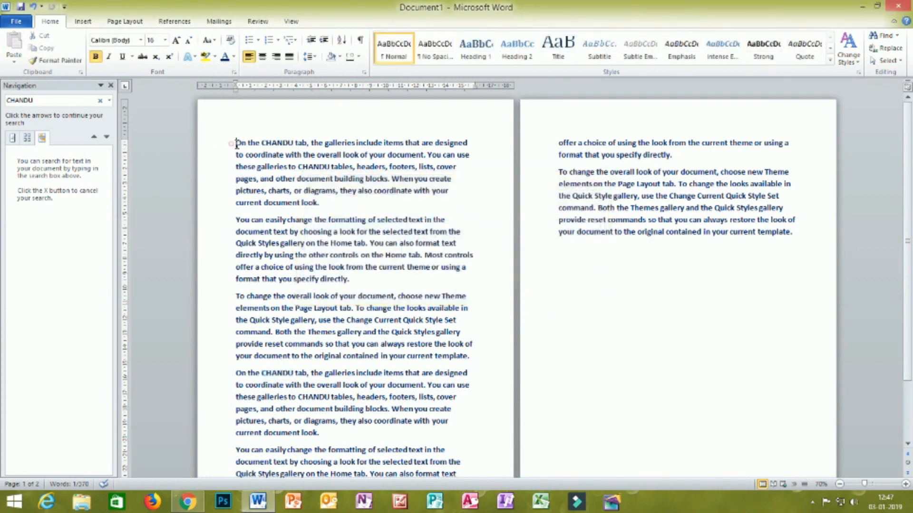
pyautogui.moveTo(234, 143); pyautogui.dragTo(468, 143)
pyautogui.moveTo(233, 154); pyautogui.dragTo(464, 156)
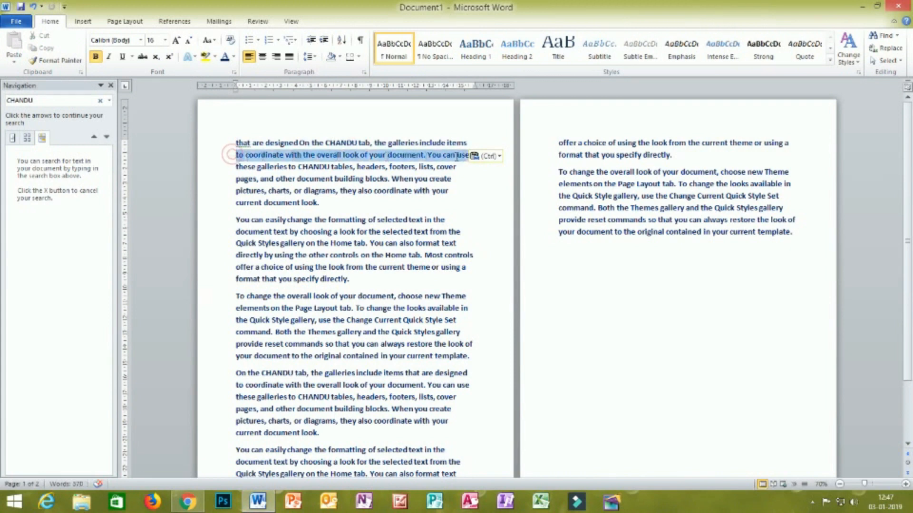
pyautogui.click(233, 167)
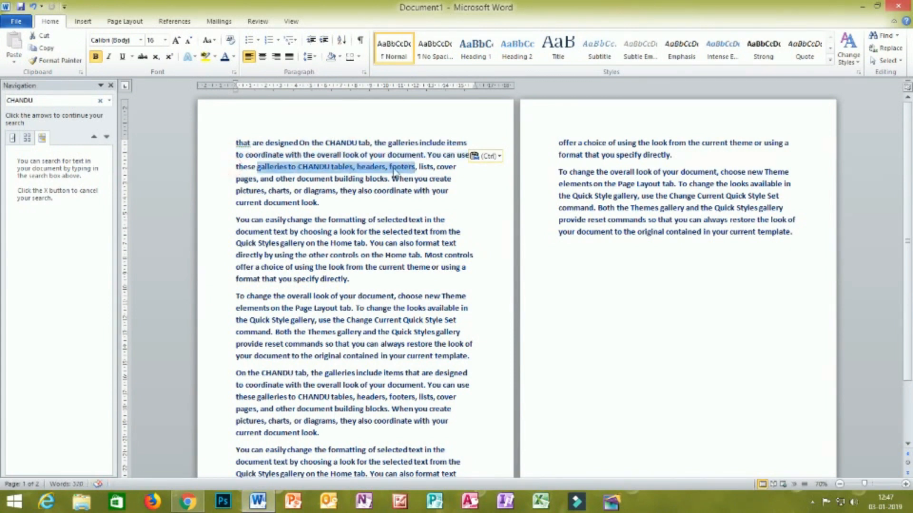
pyautogui.click(236, 179)
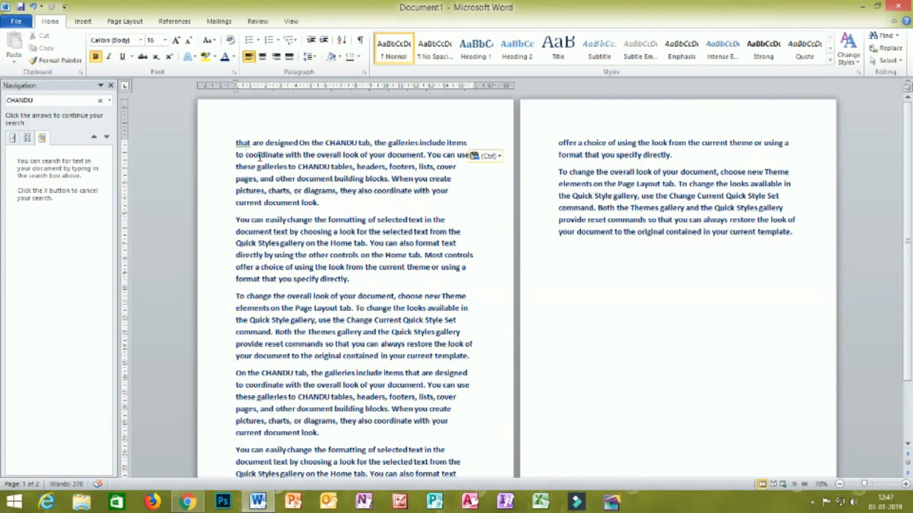
pyautogui.moveTo(299, 143); pyautogui.dragTo(222, 148)
pyautogui.press('Delete')
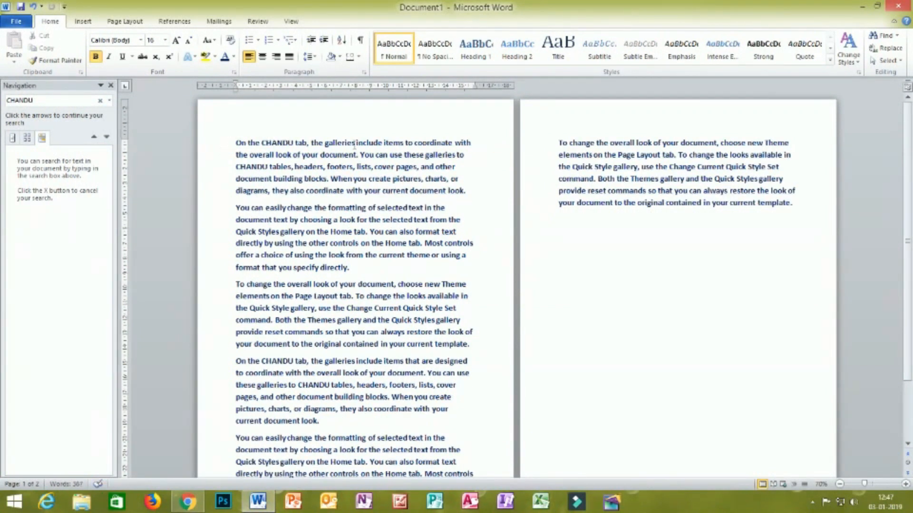
# - Use Go To with Line as the target to jump to line 6 of the document
pyautogui.click(897, 35)
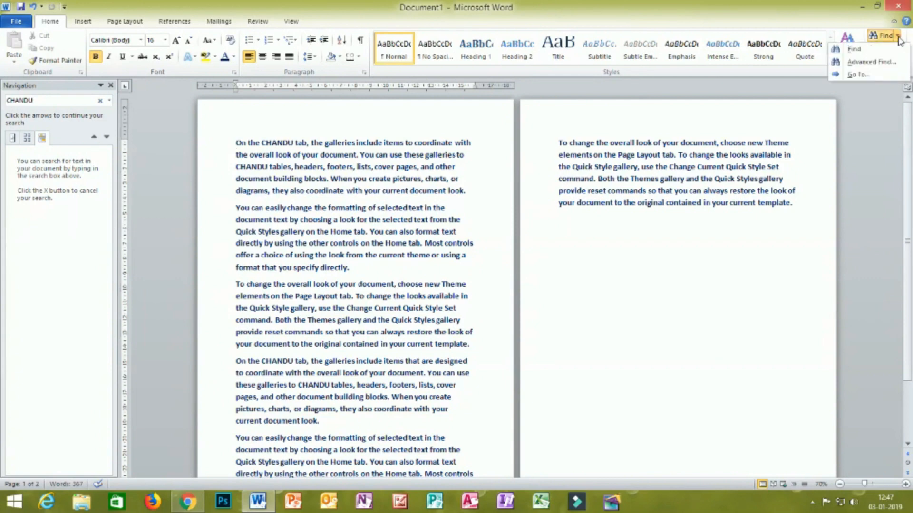
pyautogui.click(868, 72)
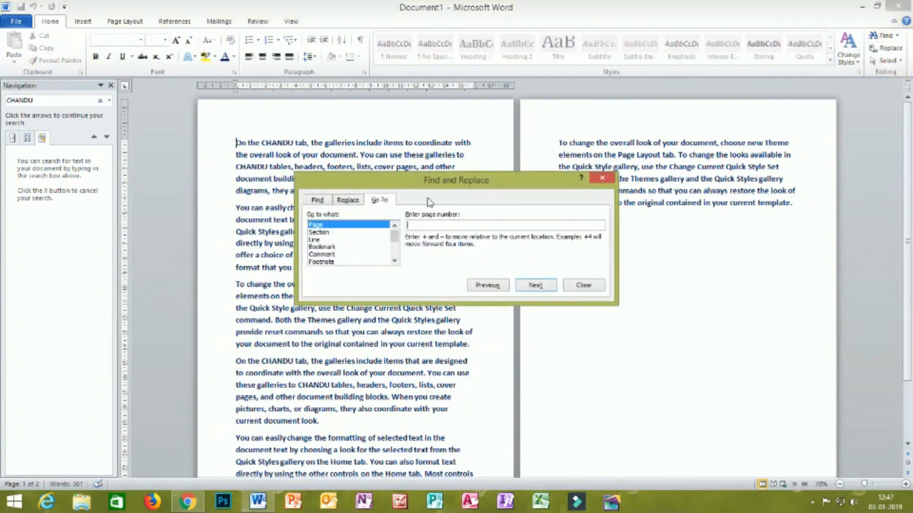
pyautogui.moveTo(470, 182); pyautogui.dragTo(676, 172)
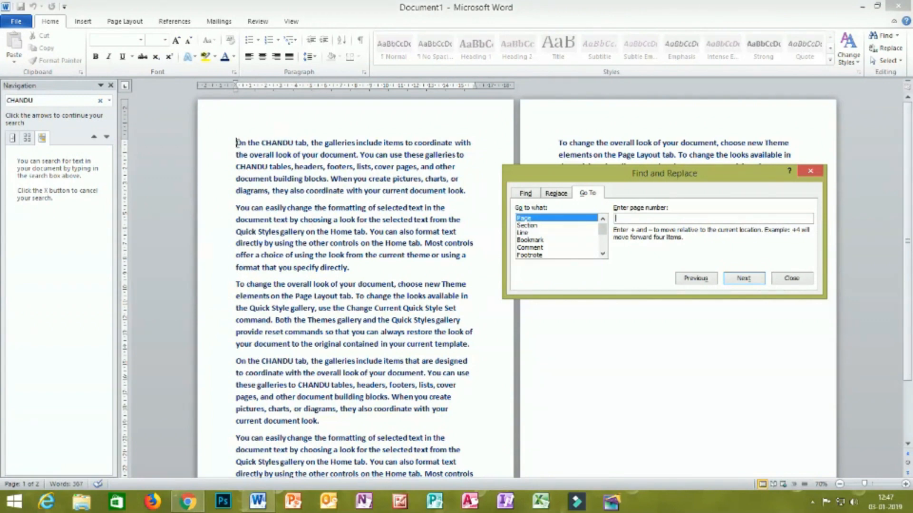
pyautogui.click(528, 233)
pyautogui.click(666, 217)
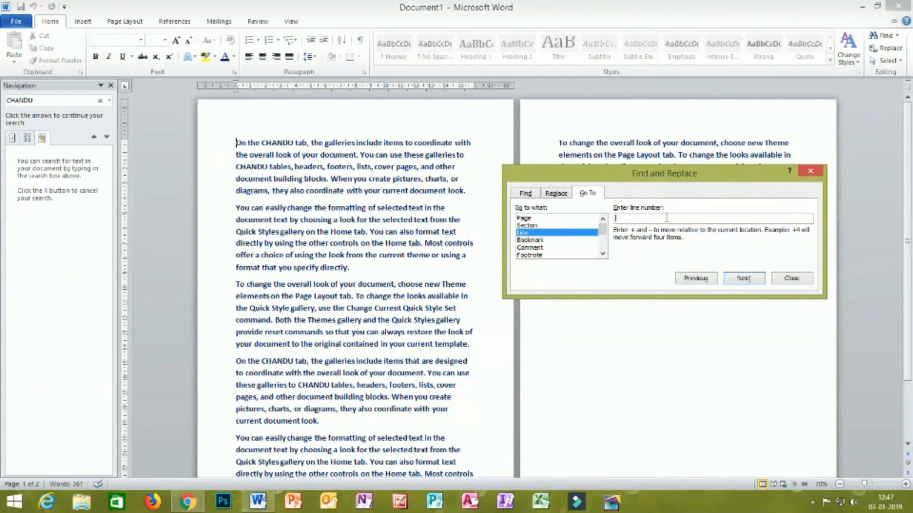
pyautogui.write('6')
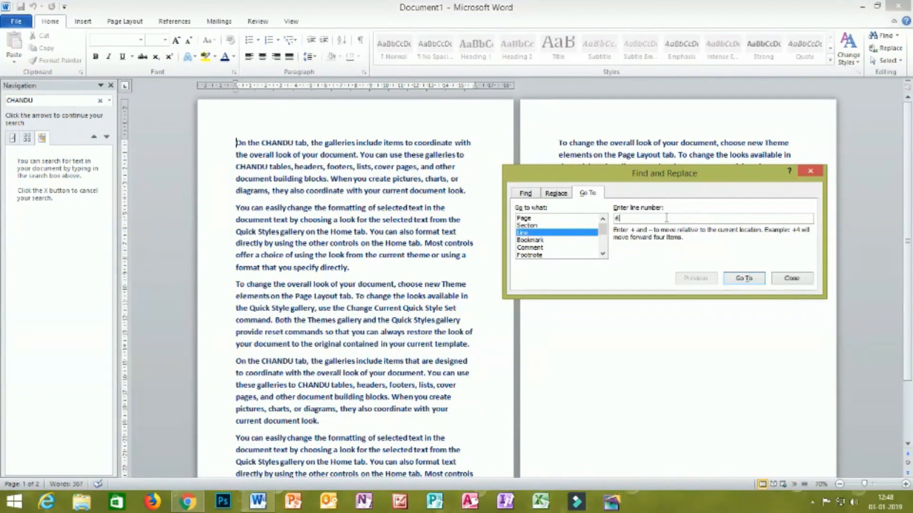
pyautogui.click(742, 279)
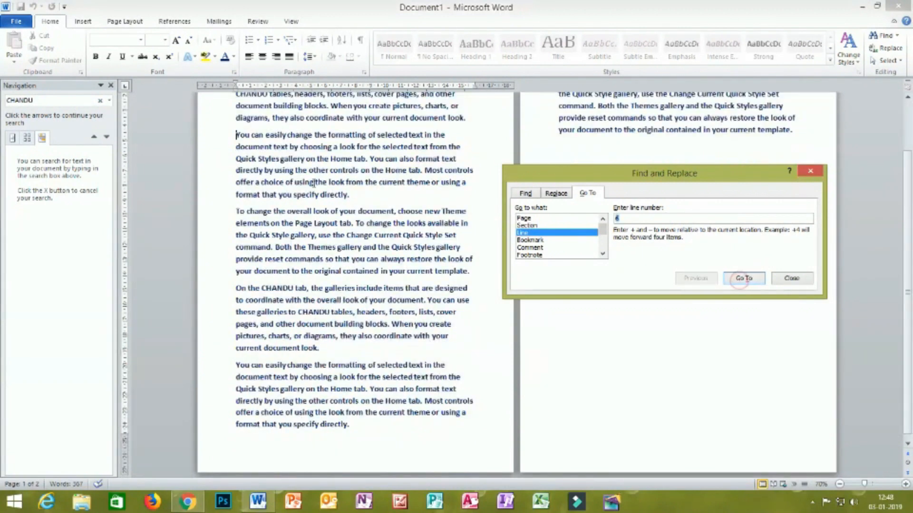
pyautogui.click(783, 278)
pyautogui.scroll(4, 784, 278)
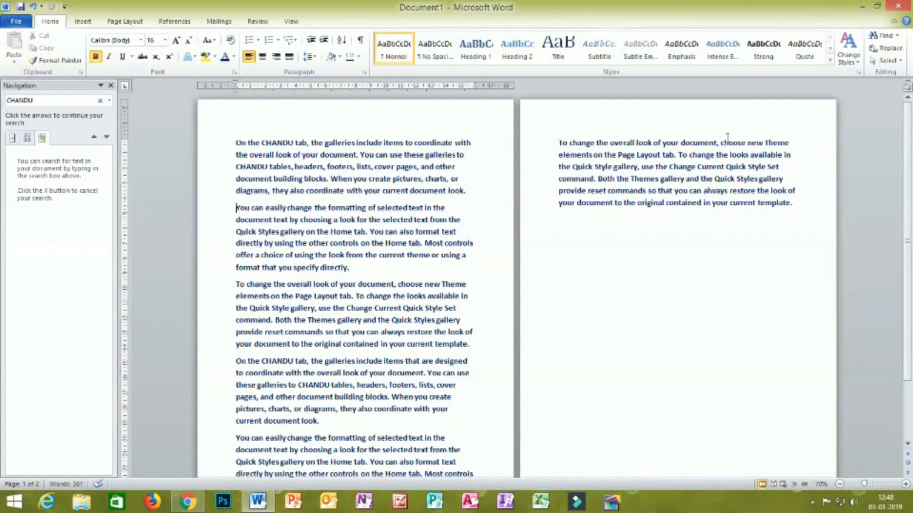
# - Use Go To with Page as the target to jump to page 2 of the document
pyautogui.click(896, 35)
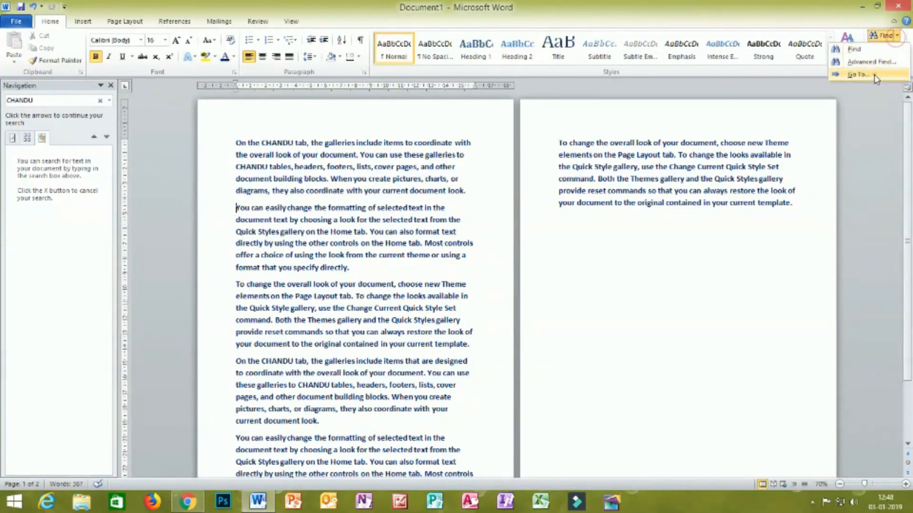
pyautogui.click(858, 75)
pyautogui.click(527, 218)
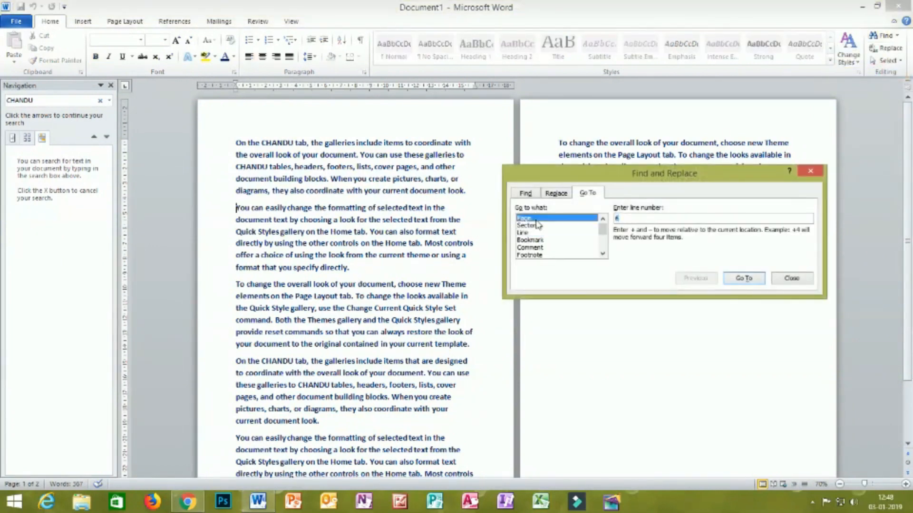
pyautogui.click(674, 217)
pyautogui.write('2')
pyautogui.click(743, 278)
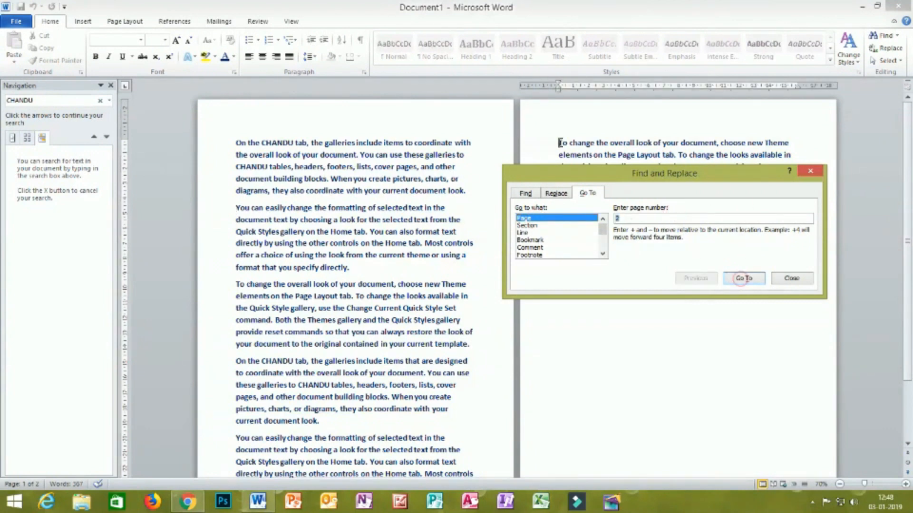
pyautogui.click(810, 170)
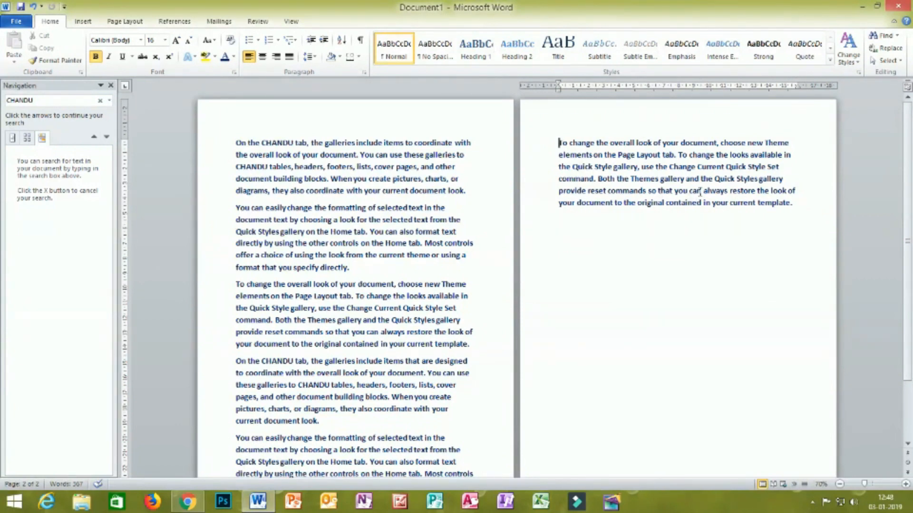
# - Reopen Go To, review the kinds of targets it offers, and close it without jumping
pyautogui.click(896, 35)
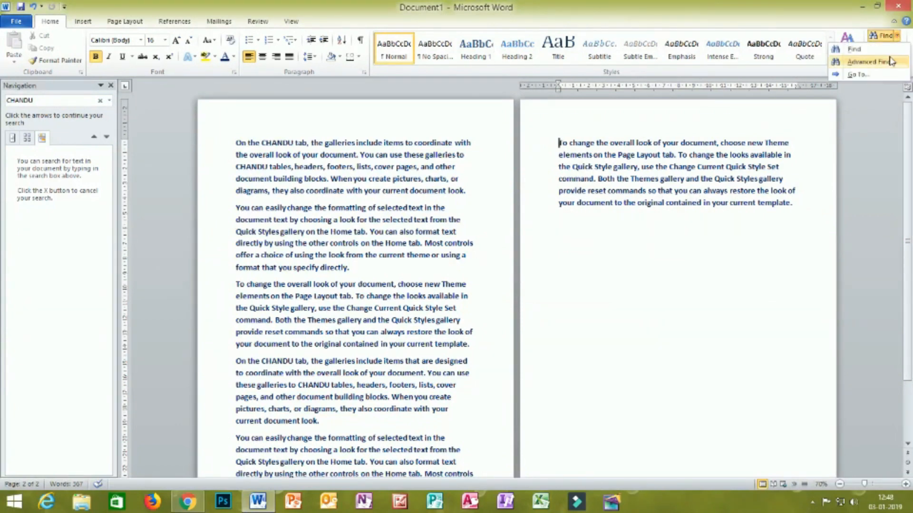
pyautogui.click(858, 75)
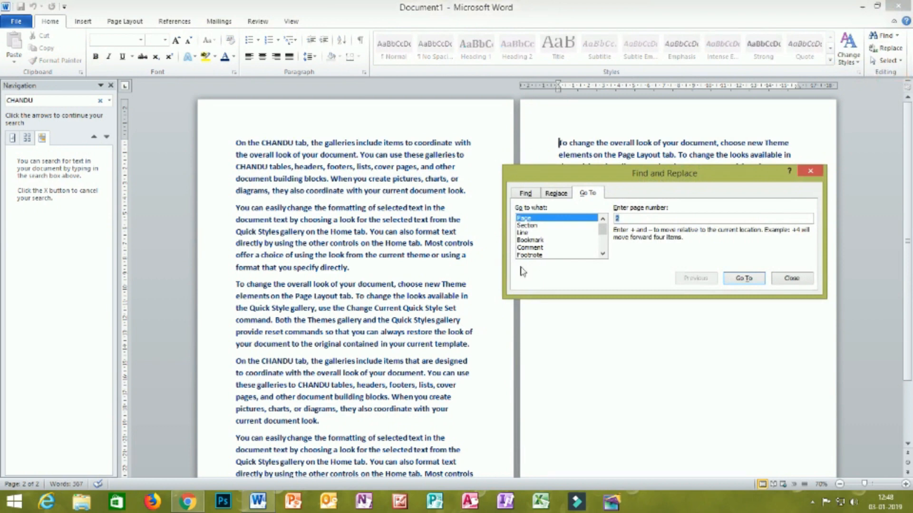
pyautogui.click(791, 279)
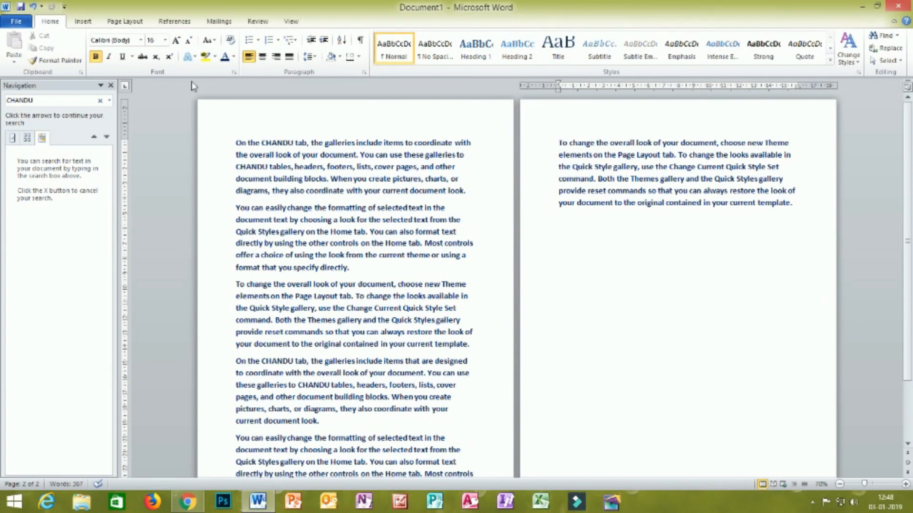
pyautogui.click(85, 23)
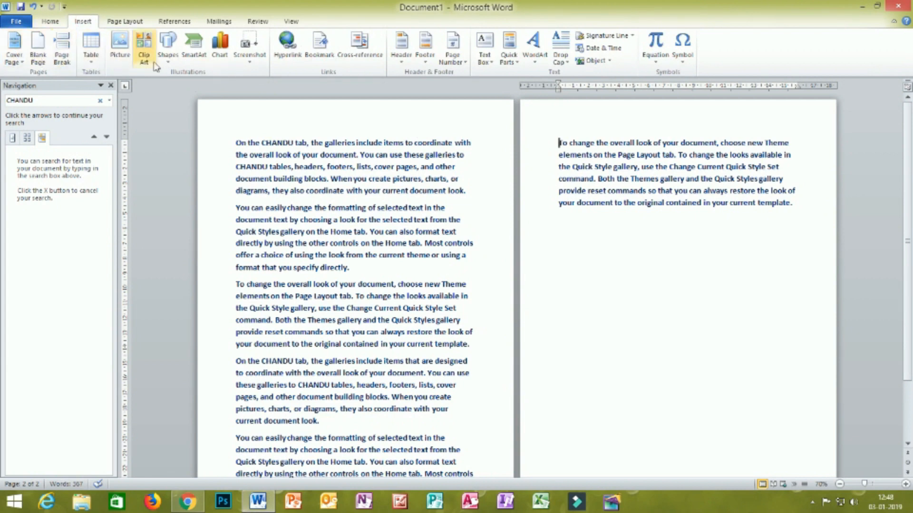
pyautogui.click(50, 21)
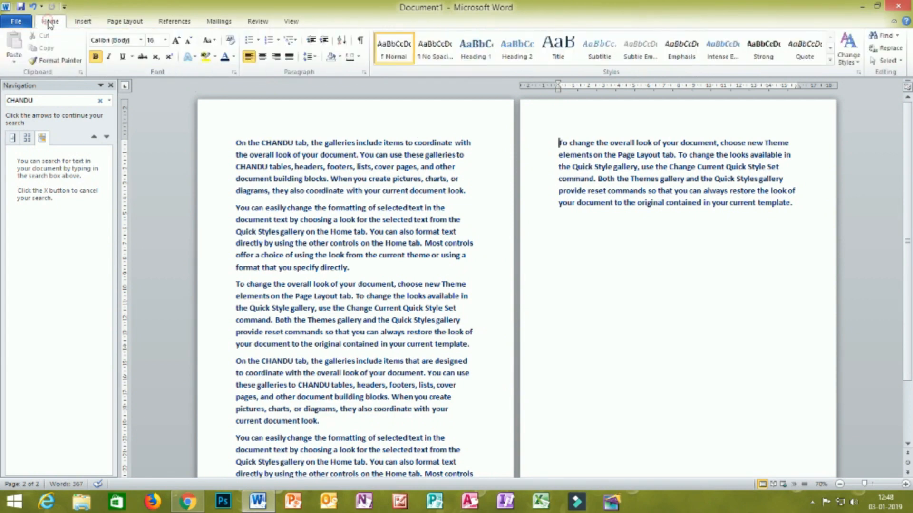